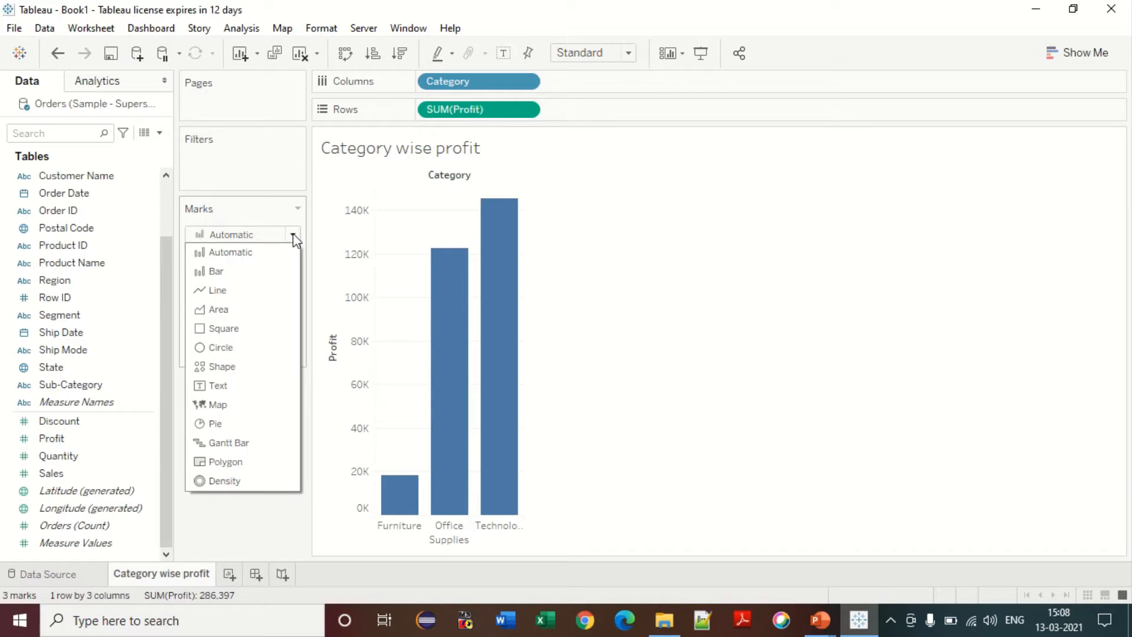
Step: Try the Line mark type on the category wise profit chart and undo the change
click(293, 236)
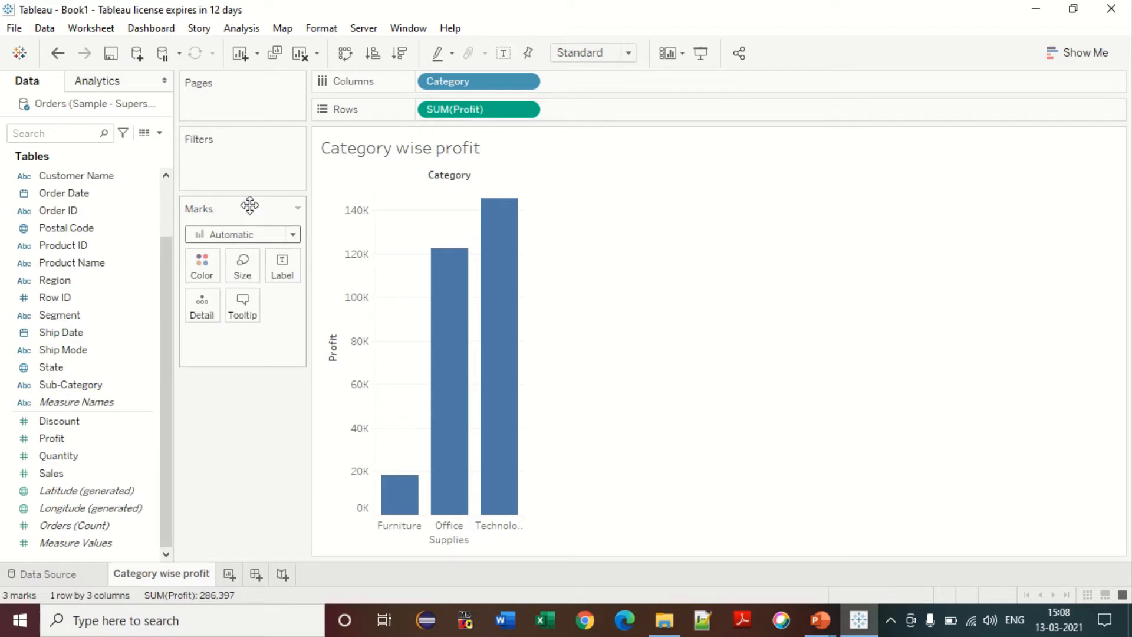
click(293, 236)
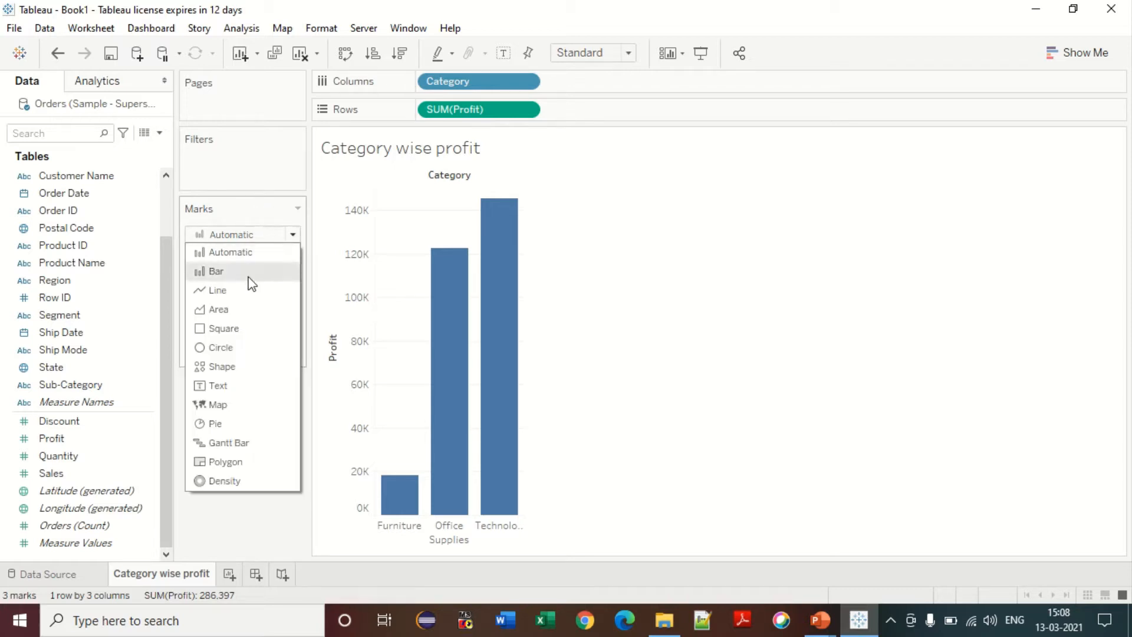
click(232, 293)
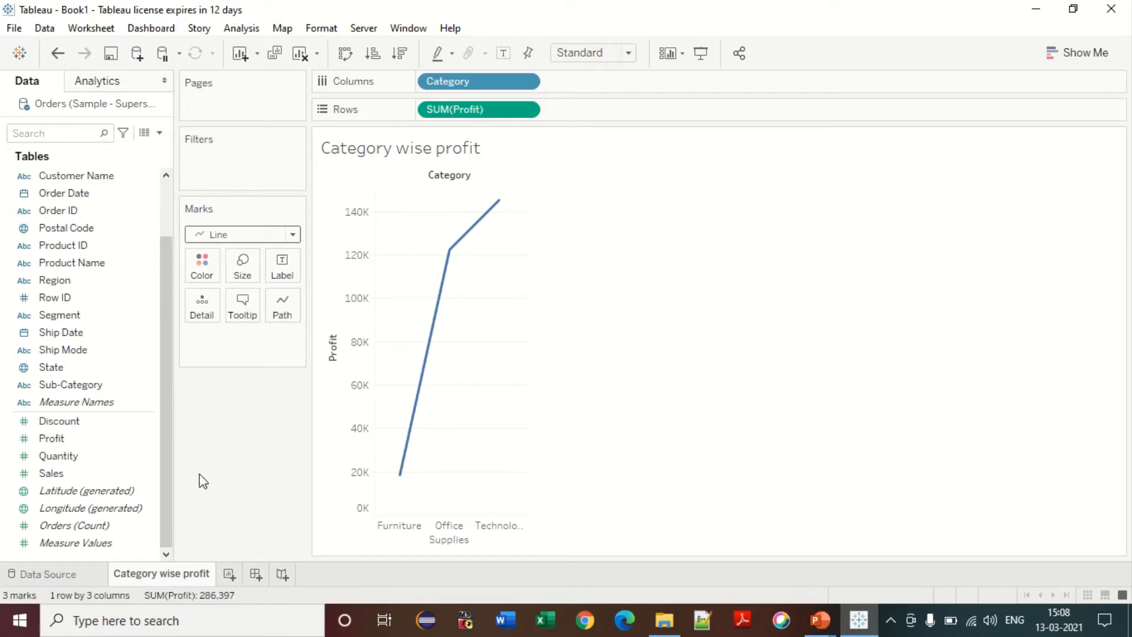
click(57, 53)
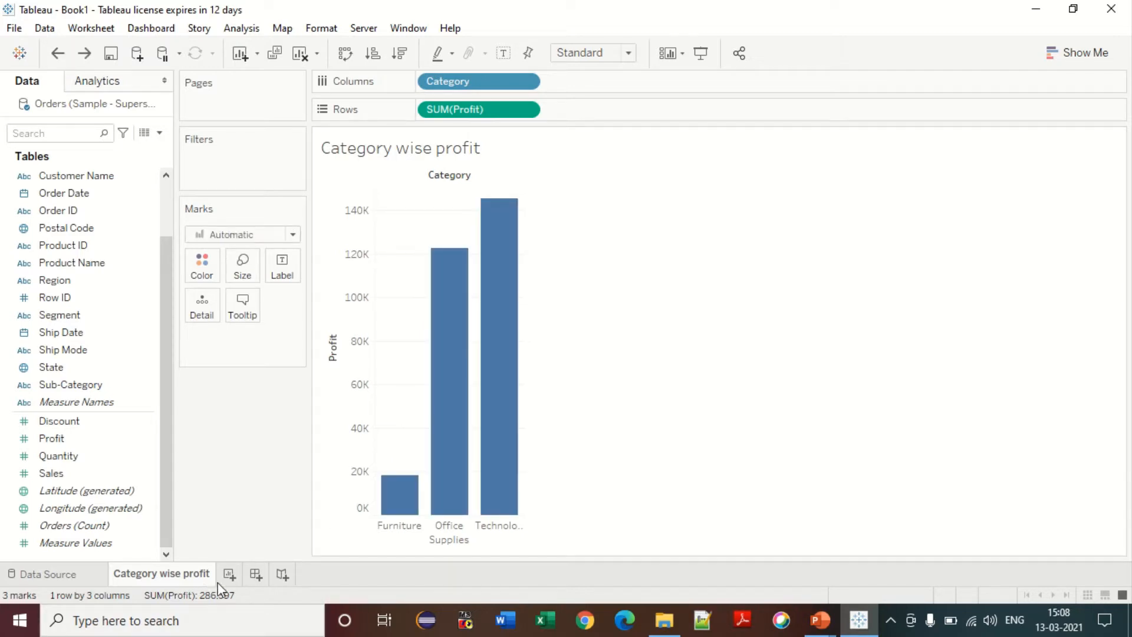
Step: Create a new worksheet and place the Ship Date field on Columns
click(230, 573)
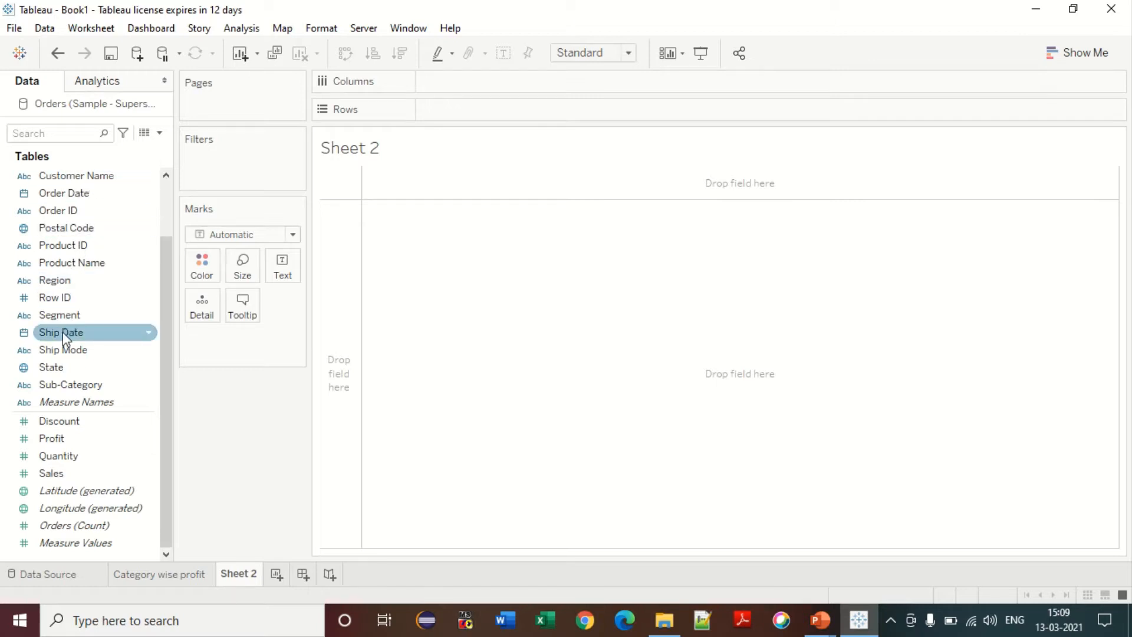
drag(62, 331, 450, 81)
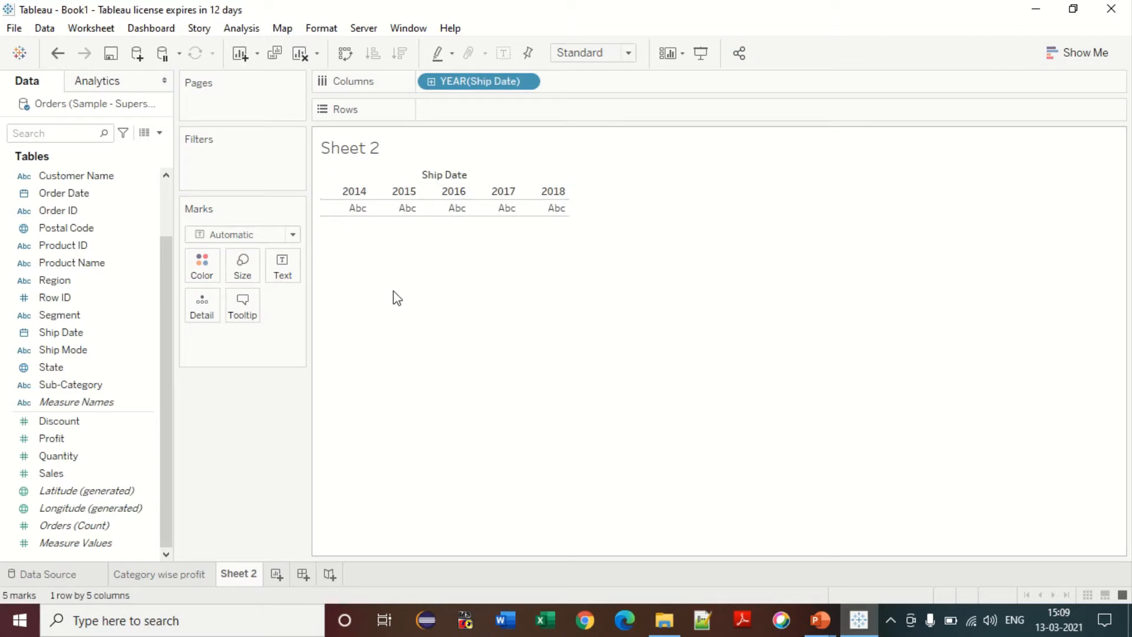
mouse_move(351, 200)
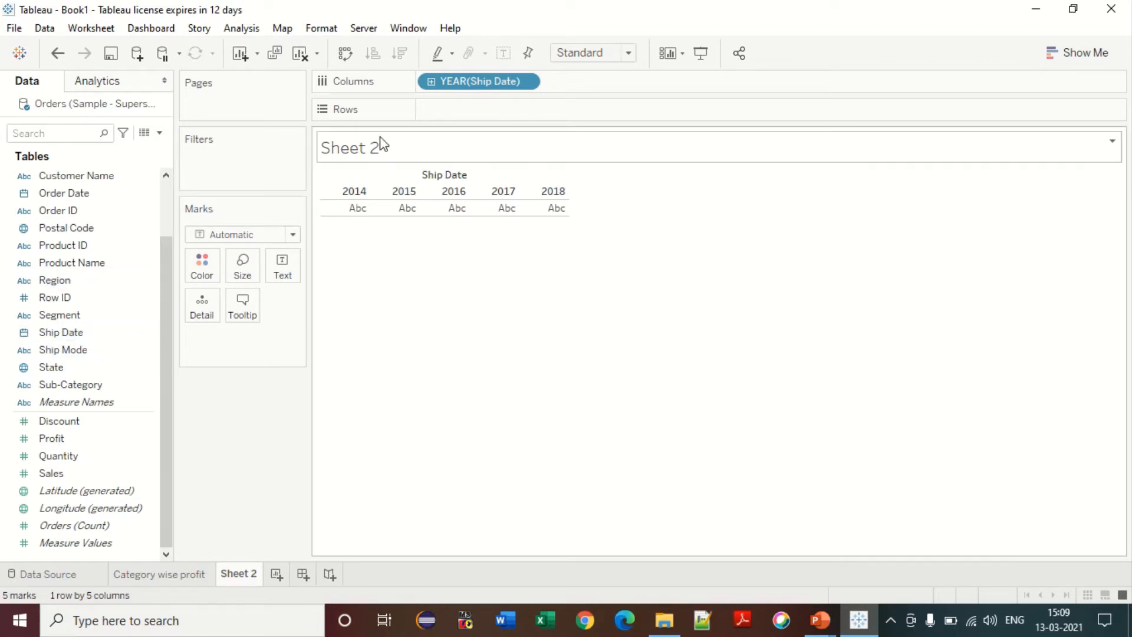
double_click(475, 82)
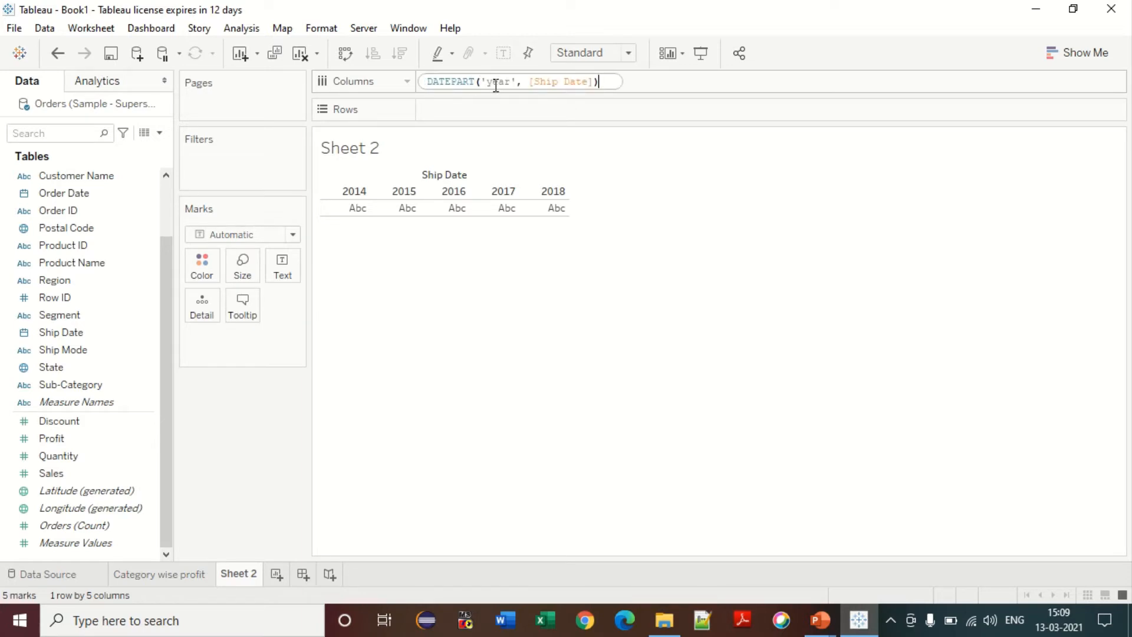
click(626, 337)
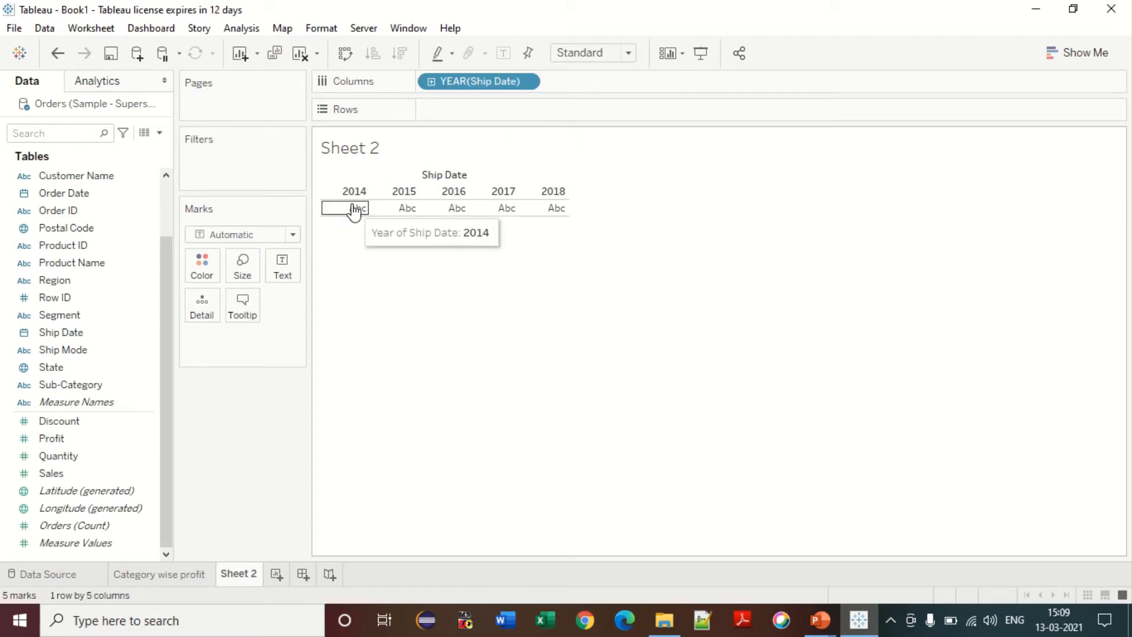
Step: Switch Ship Date on Columns to the Quarter date part, followed by the Month date part
right_click(464, 87)
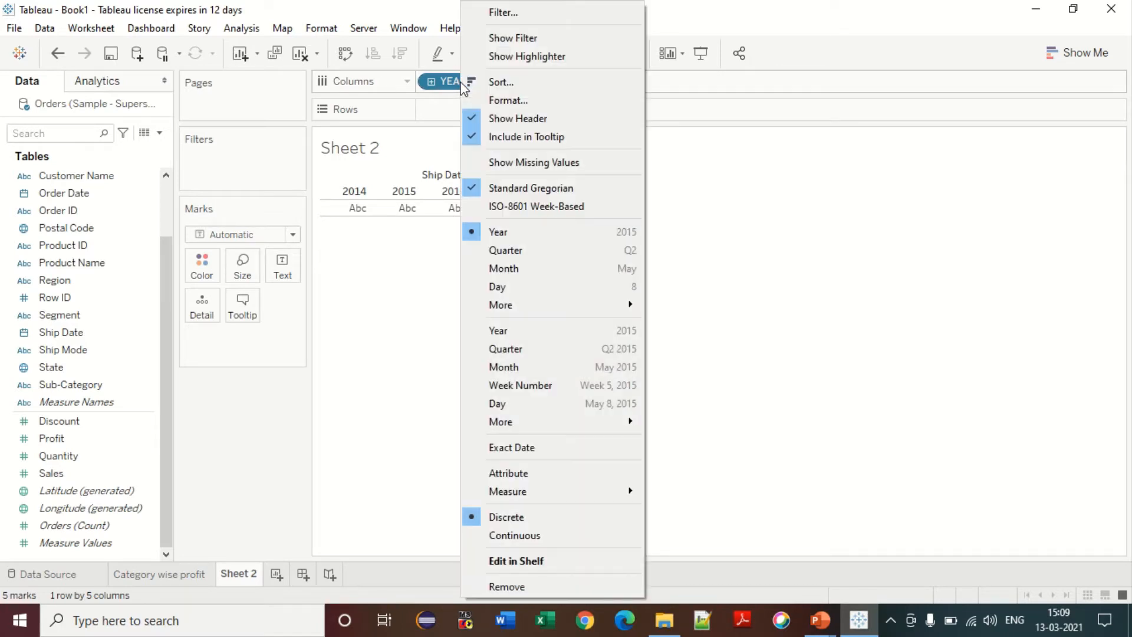
click(511, 250)
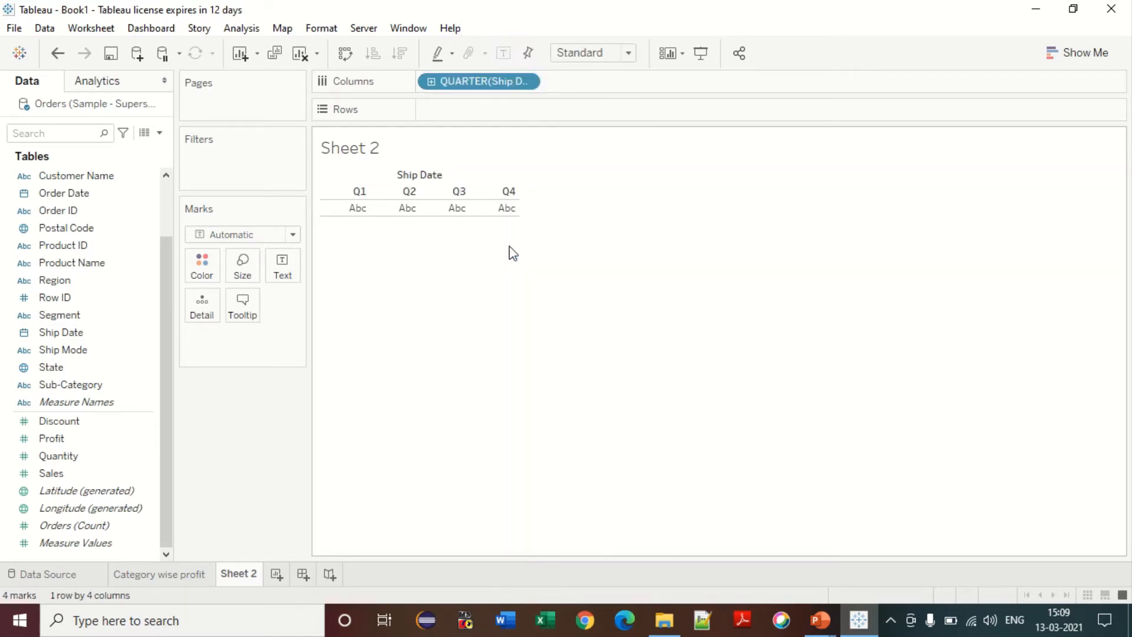
right_click(474, 78)
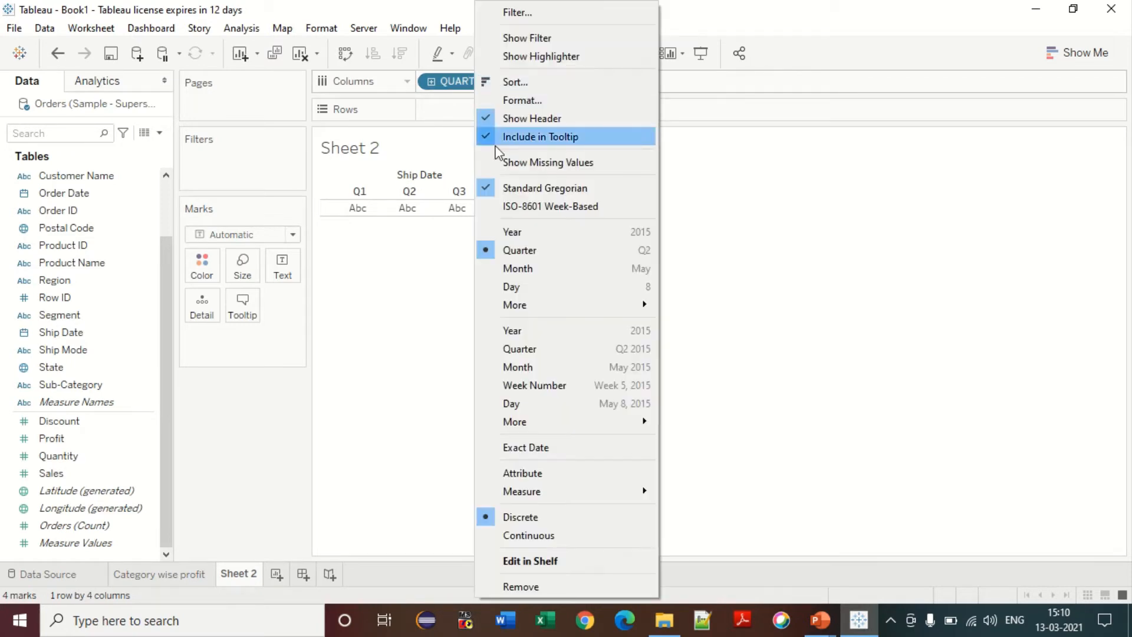
click(521, 271)
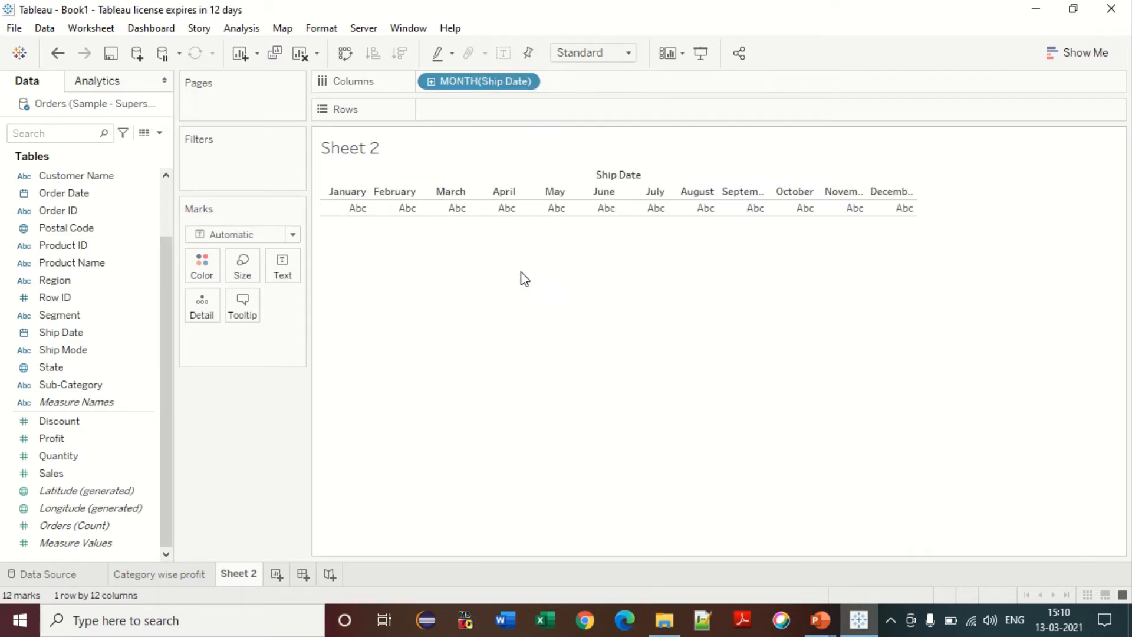
Step: Change Ship Date on Columns to the Day date part and view the last days of the month
right_click(459, 76)
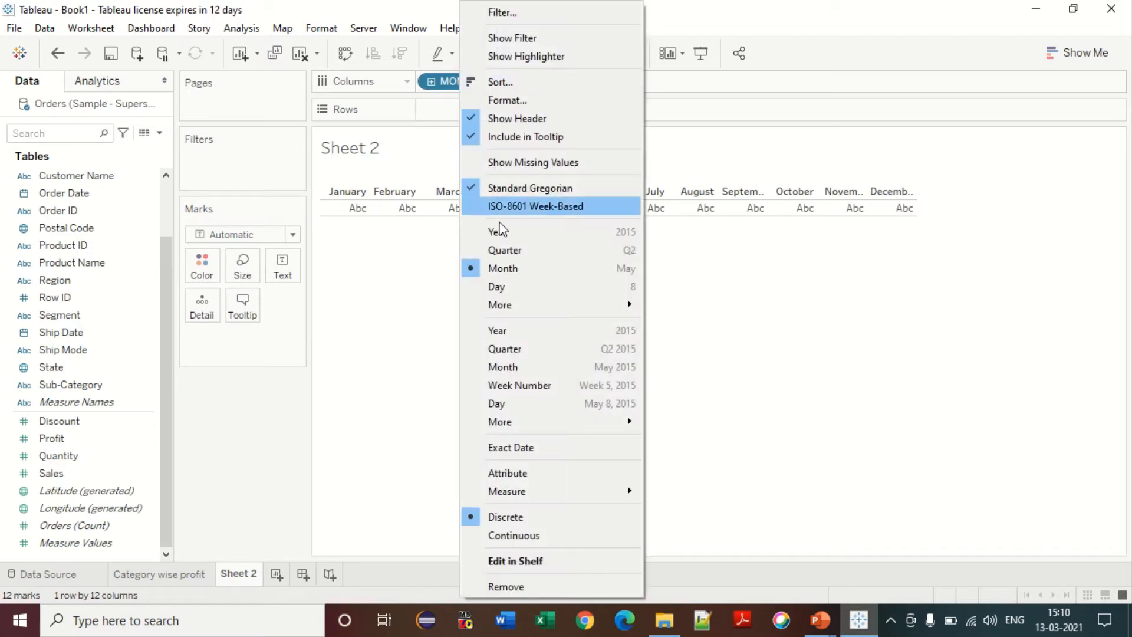
click(508, 288)
drag(499, 230, 1024, 233)
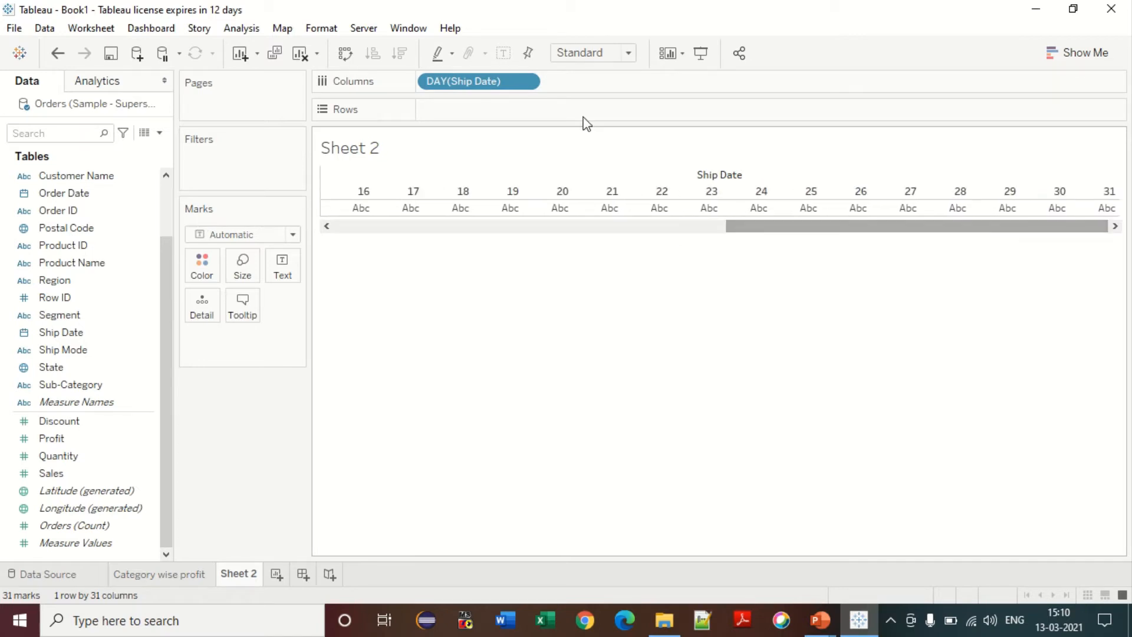
Step: Switch Ship Date on Columns to the Week Number date part, followed by the Weekday date part
right_click(485, 82)
mouse_move(541, 306)
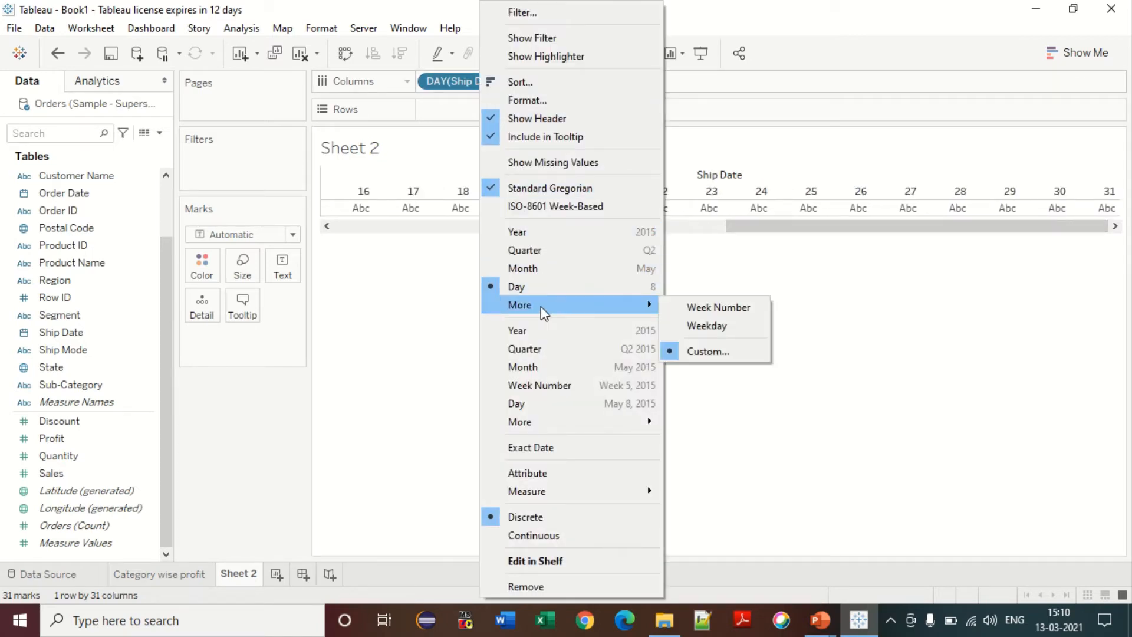
click(718, 311)
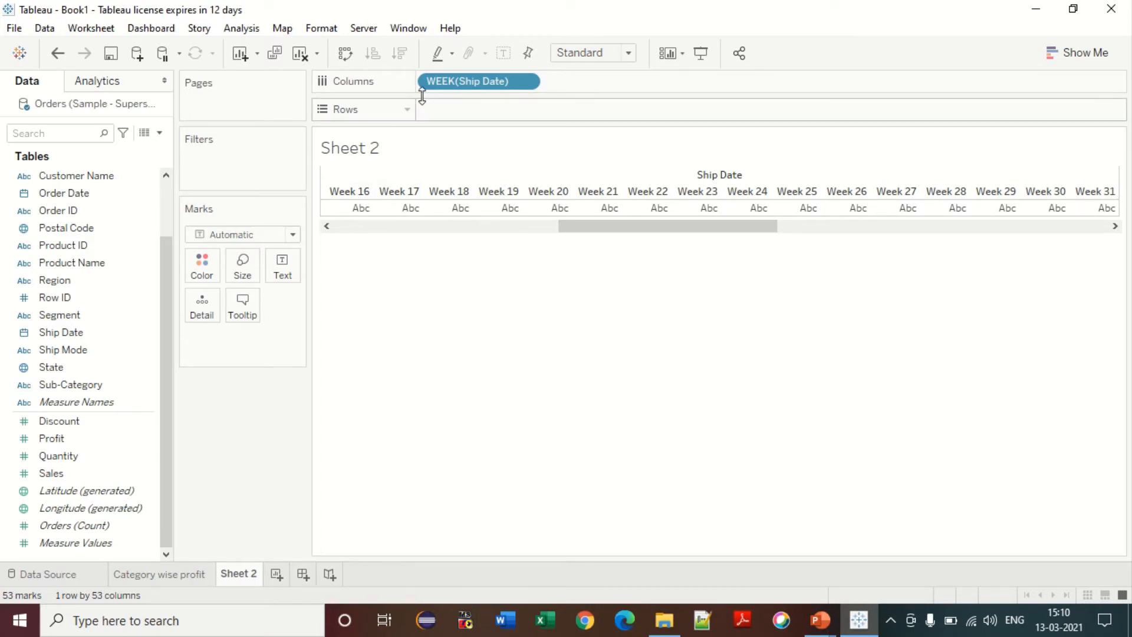
right_click(493, 87)
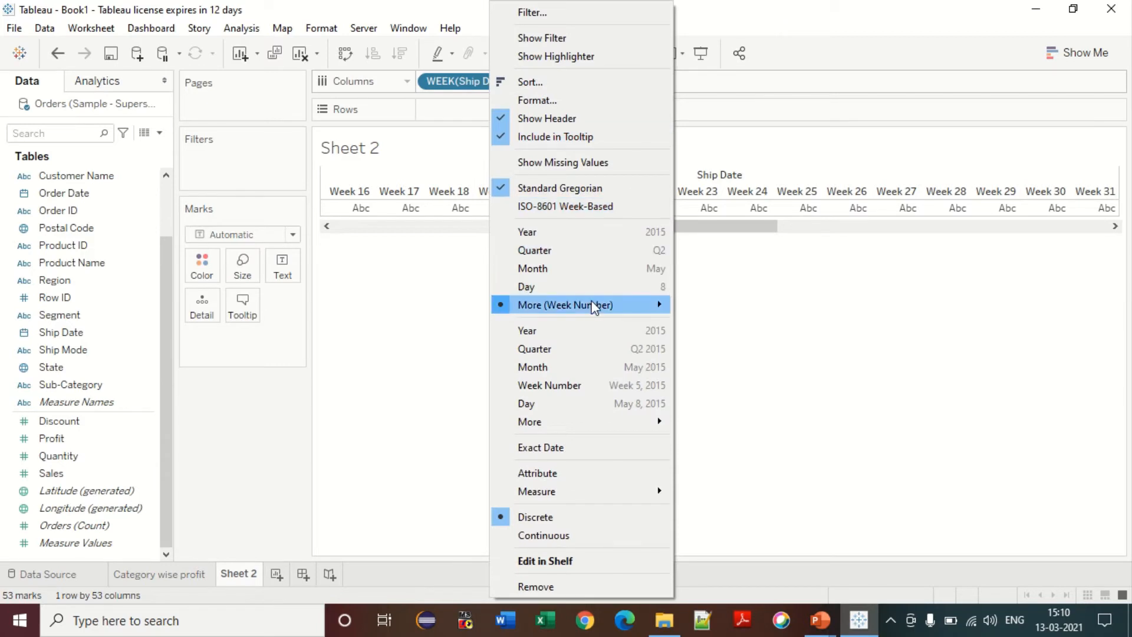
mouse_move(624, 306)
click(717, 324)
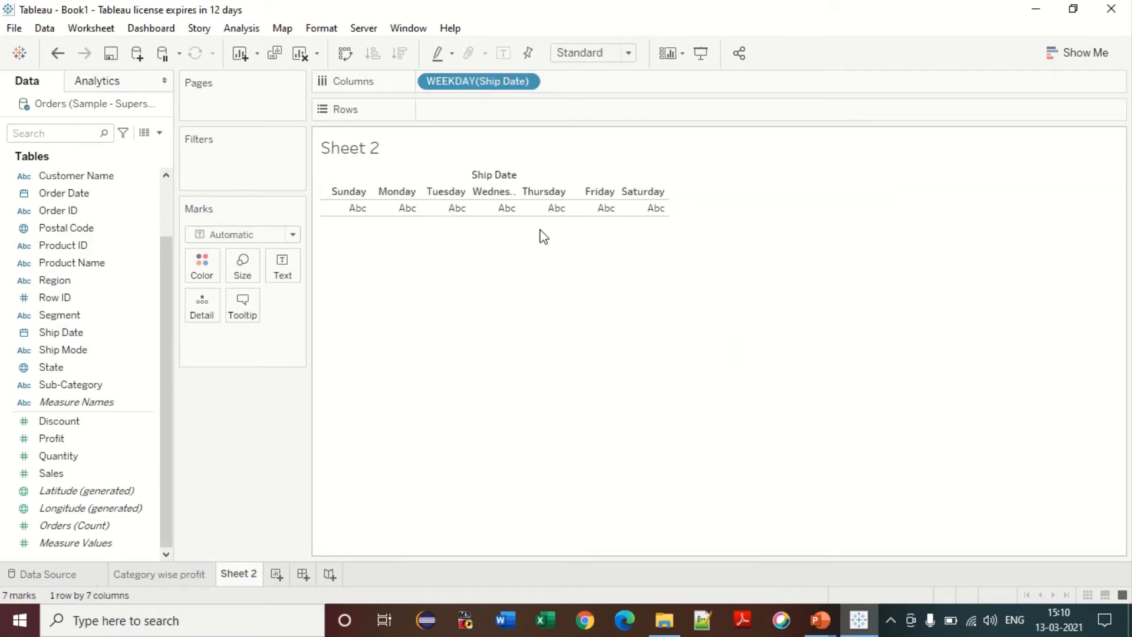
Step: Show Ship Date on Columns as the continuous Year date value, followed by the continuous Quarter date value
right_click(481, 83)
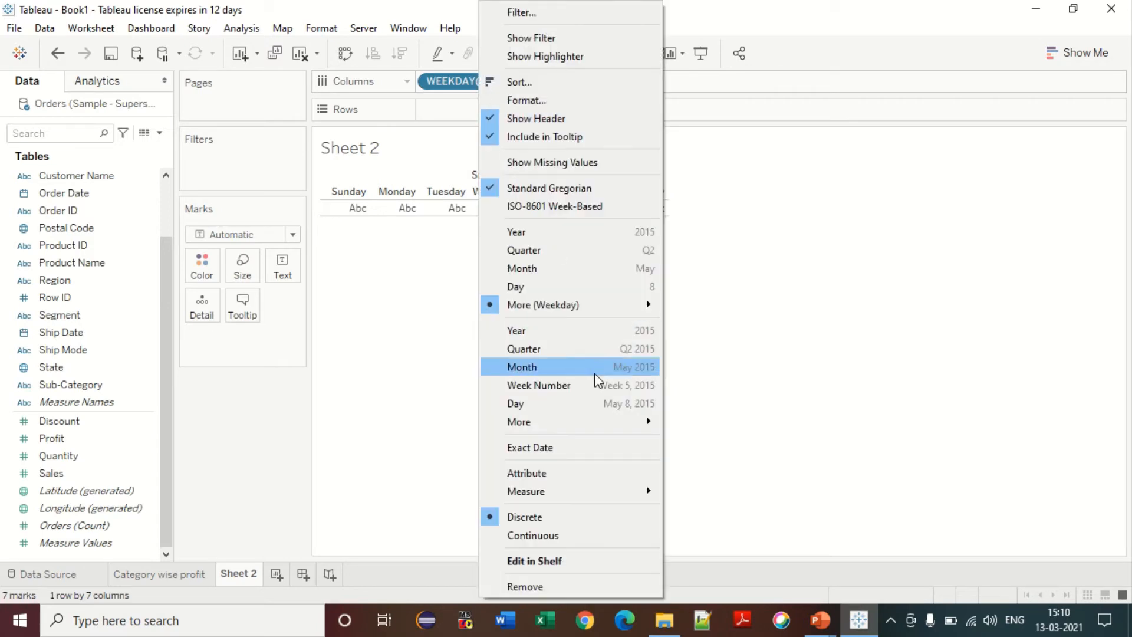
click(564, 334)
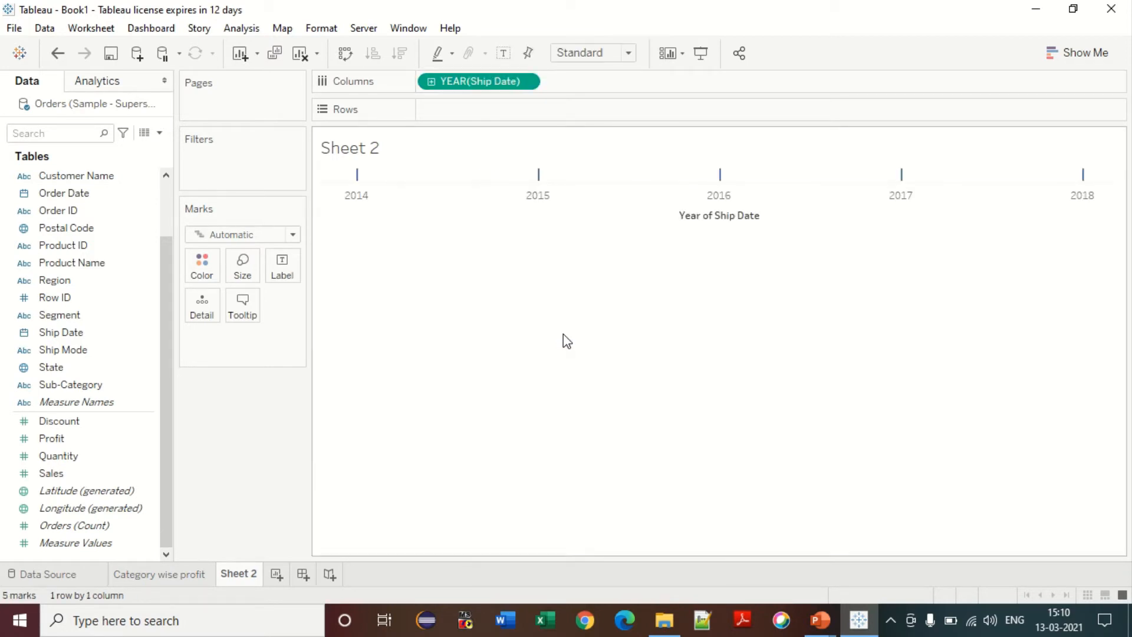
right_click(481, 81)
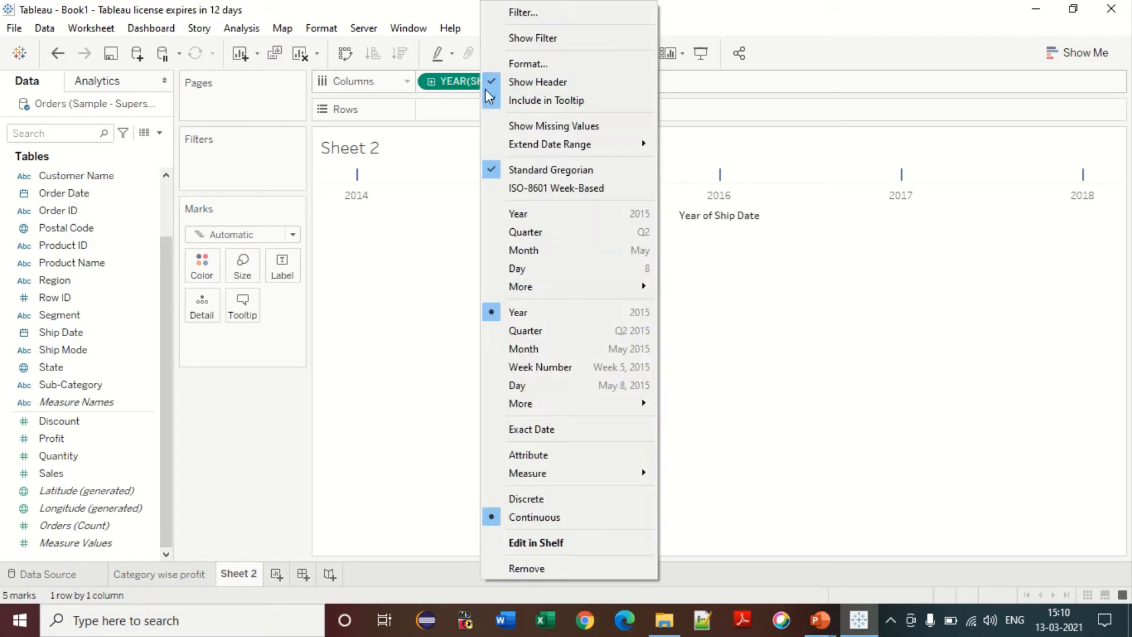
click(534, 335)
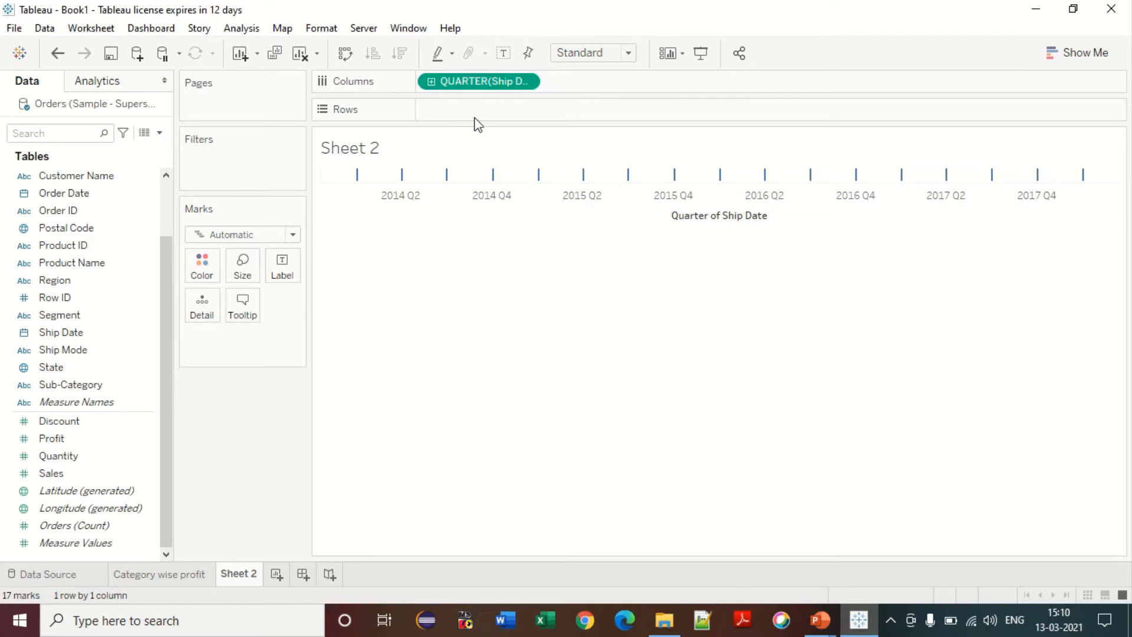
Step: Show Ship Date on Columns as the continuous Month date value, followed by the continuous Week Number date value
right_click(473, 86)
click(522, 353)
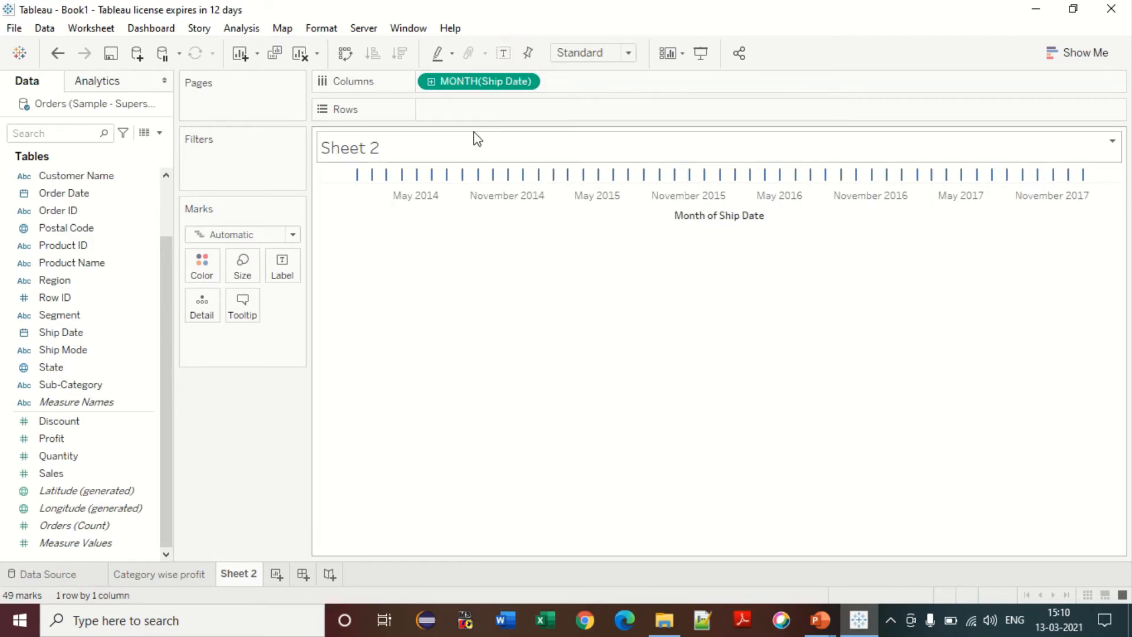
right_click(473, 82)
click(533, 369)
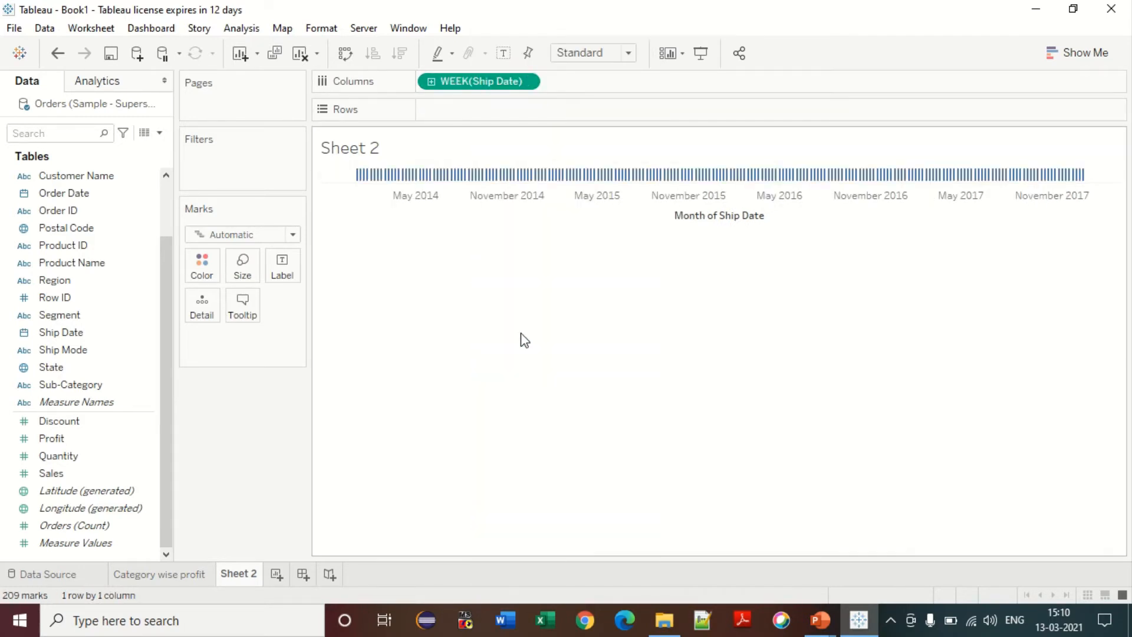
Step: Apply a custom date to Ship Date on Columns with Month / Year as the detail
right_click(496, 81)
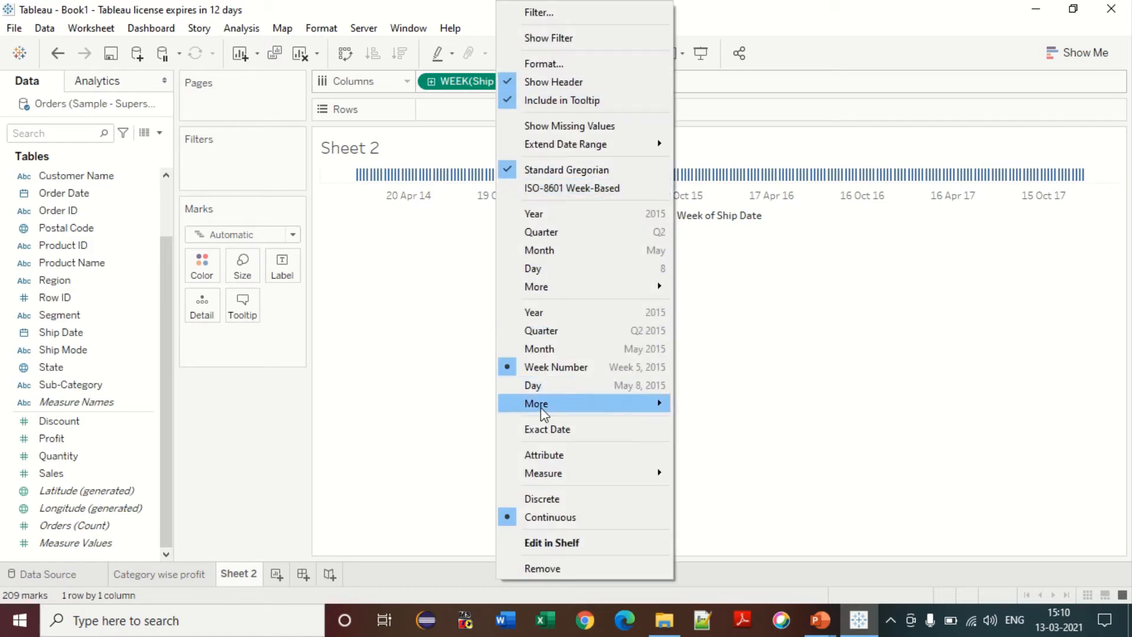
mouse_move(569, 406)
click(706, 407)
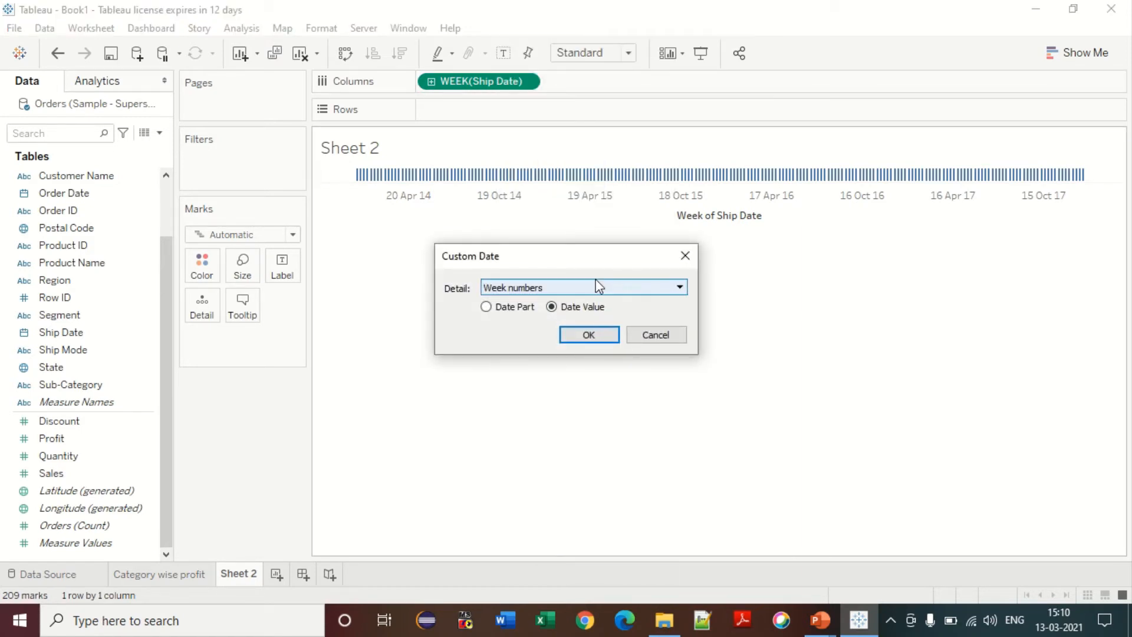
click(595, 288)
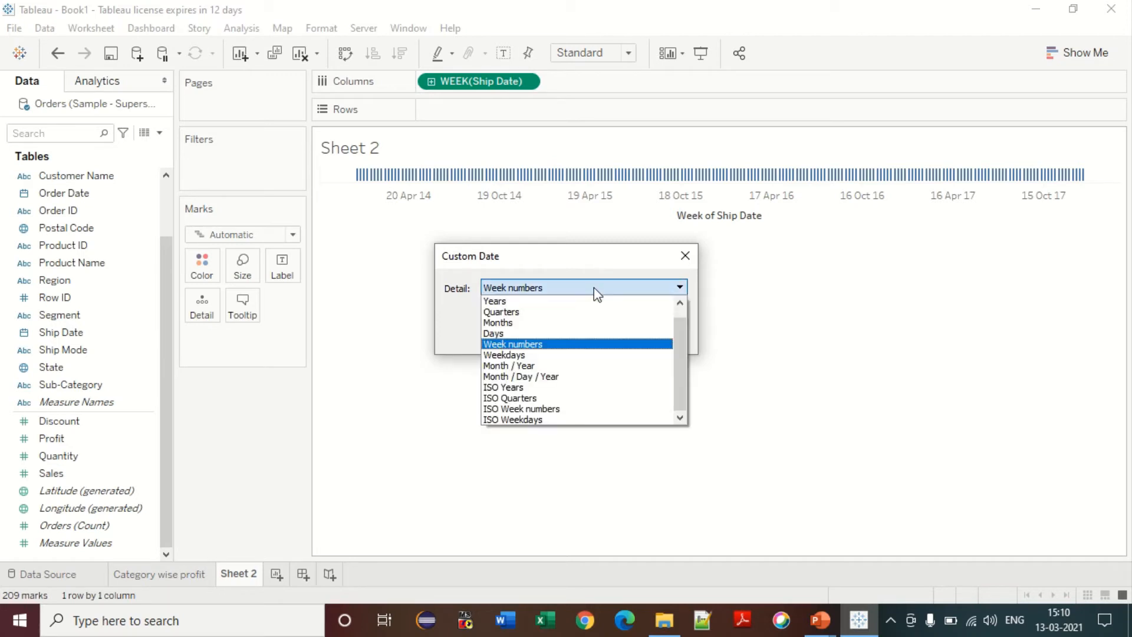
click(527, 367)
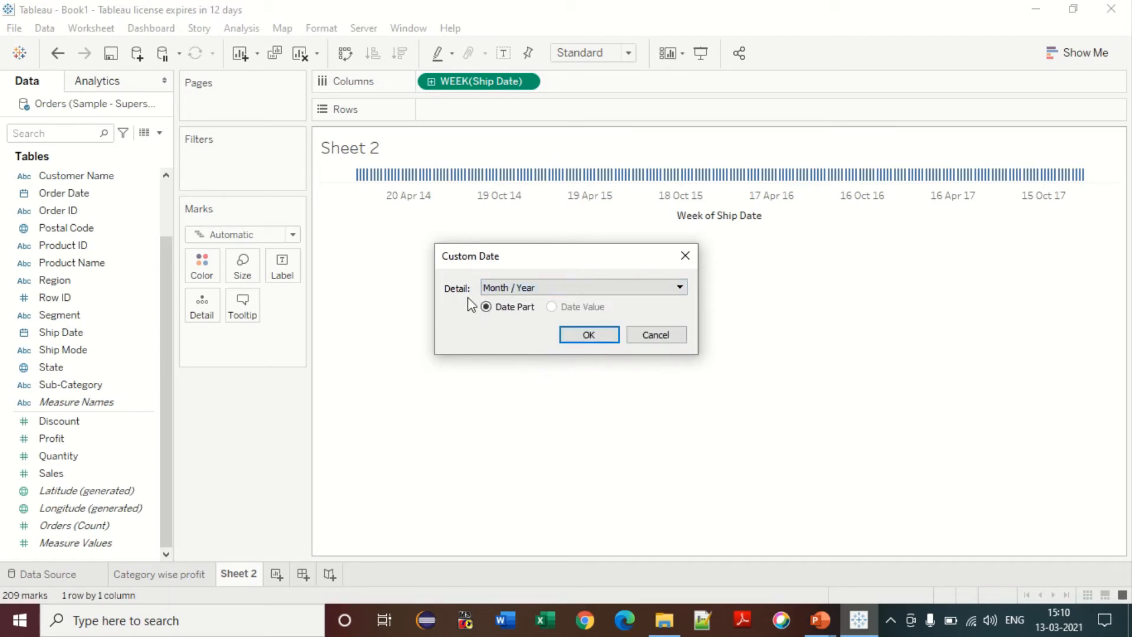
click(585, 341)
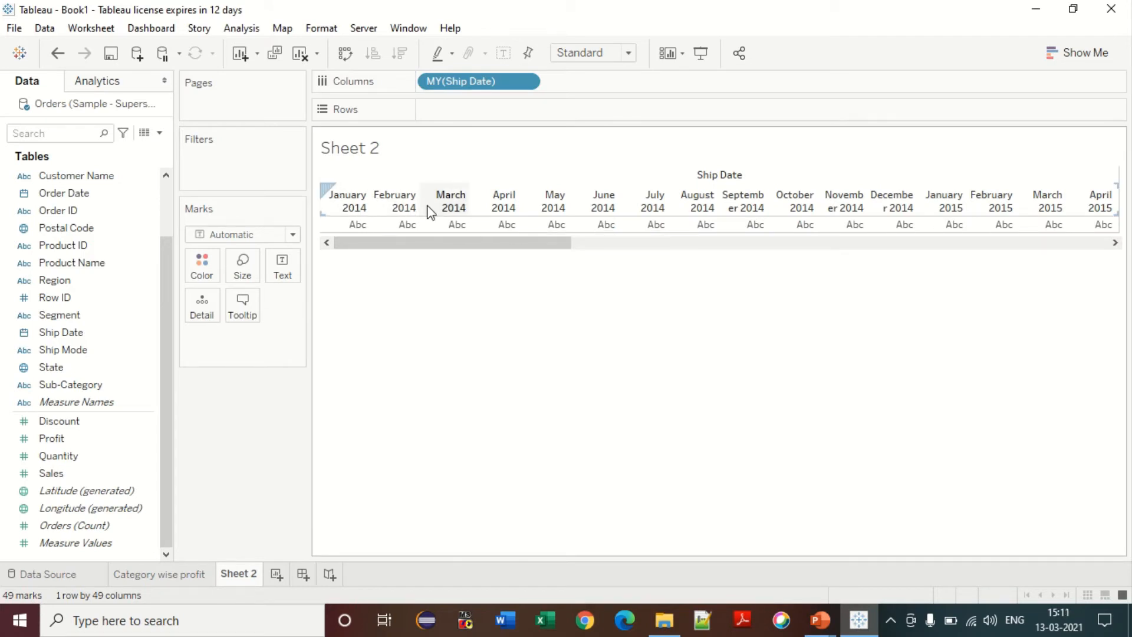
Step: Open the format settings of the Ship Date headers and examine the available date formats
right_click(344, 201)
click(378, 280)
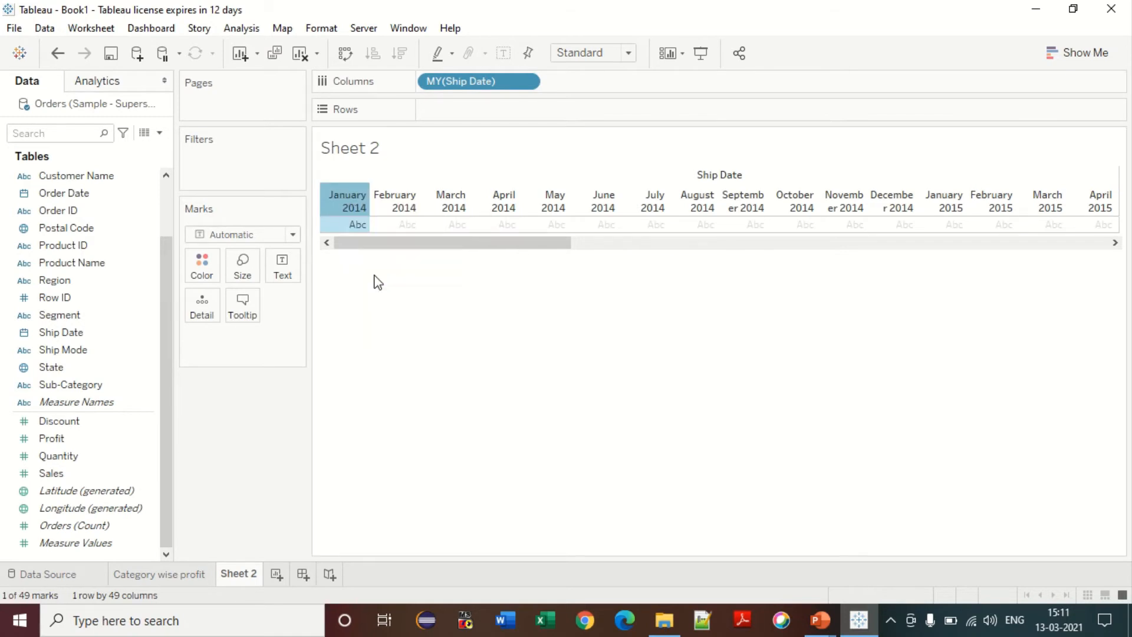
right_click(485, 84)
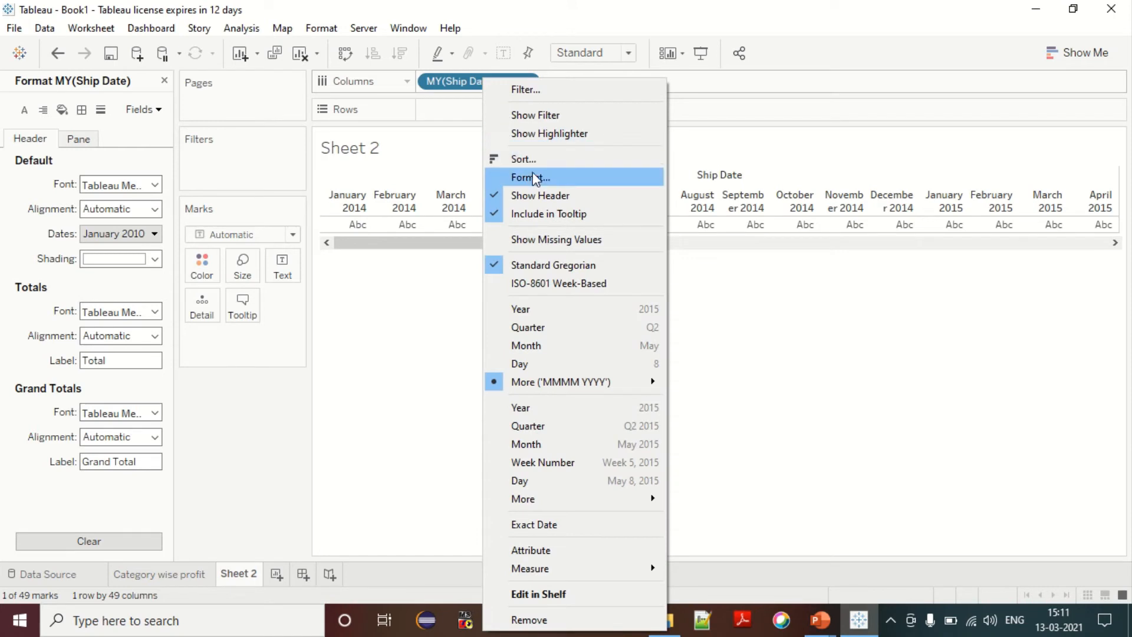
click(533, 177)
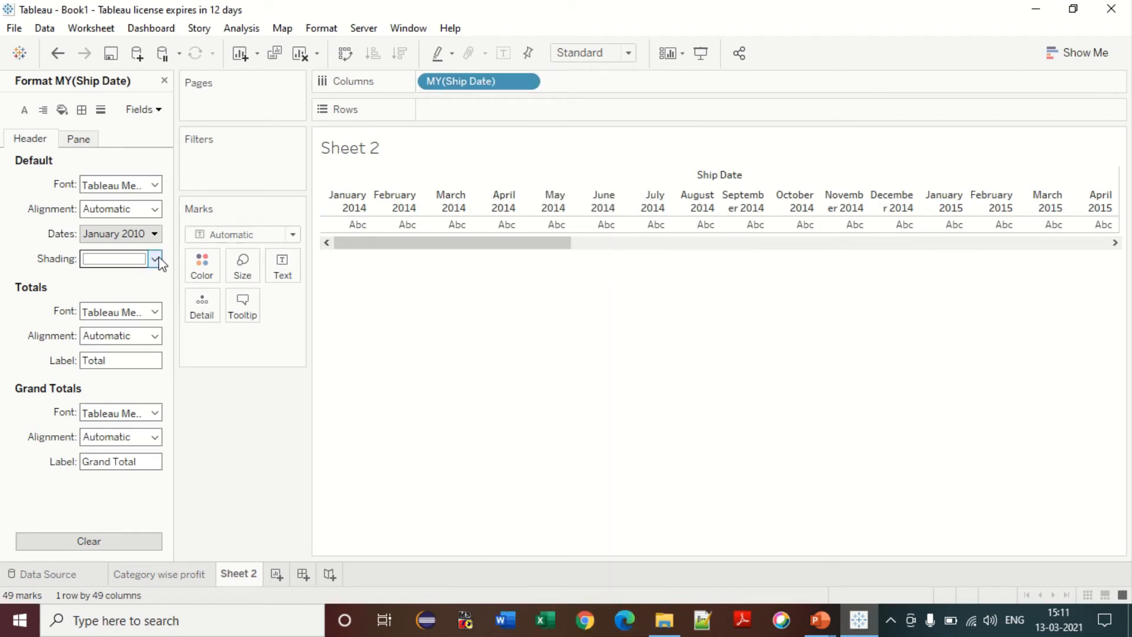
click(156, 235)
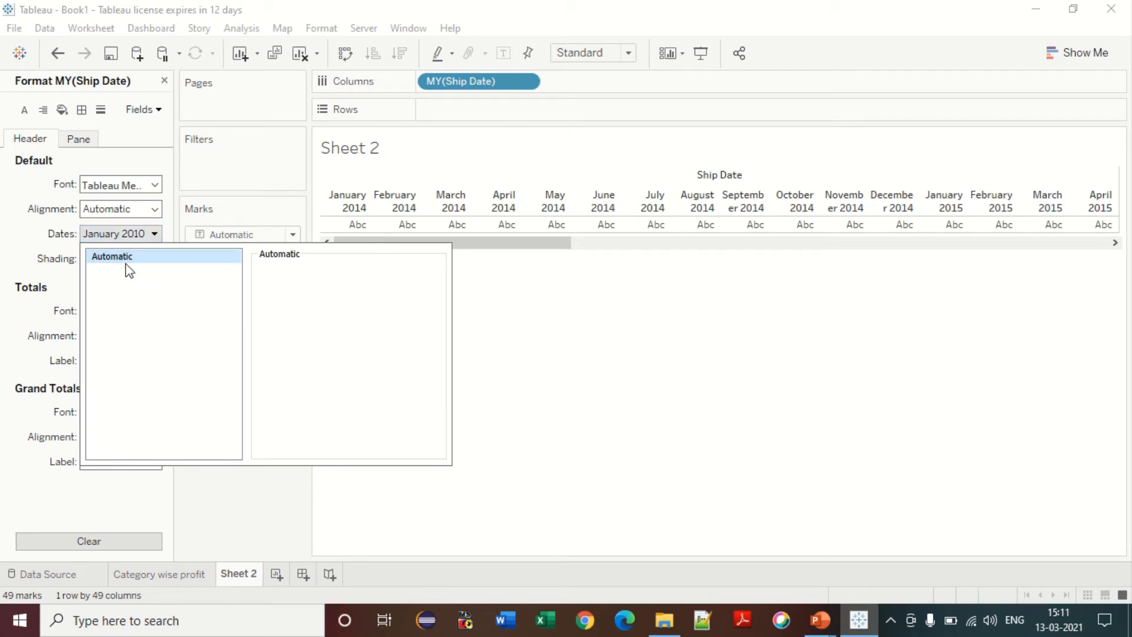
click(6, 245)
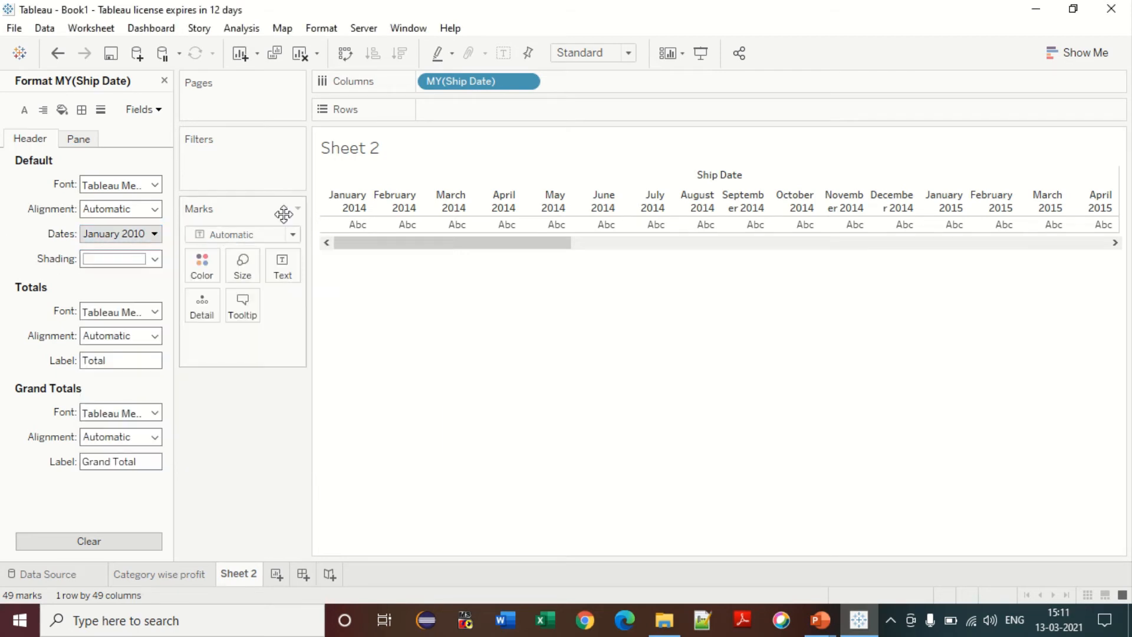
Step: Check which date formats are offered for the Month / Year headers of Ship Date and close the format settings
right_click(361, 211)
click(384, 277)
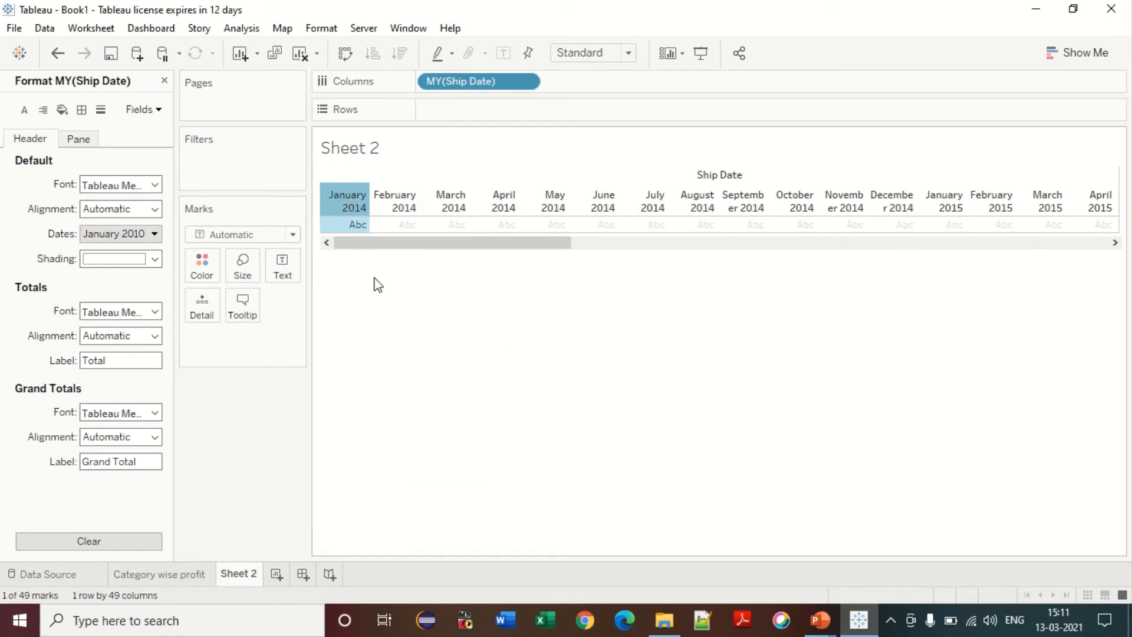
click(154, 233)
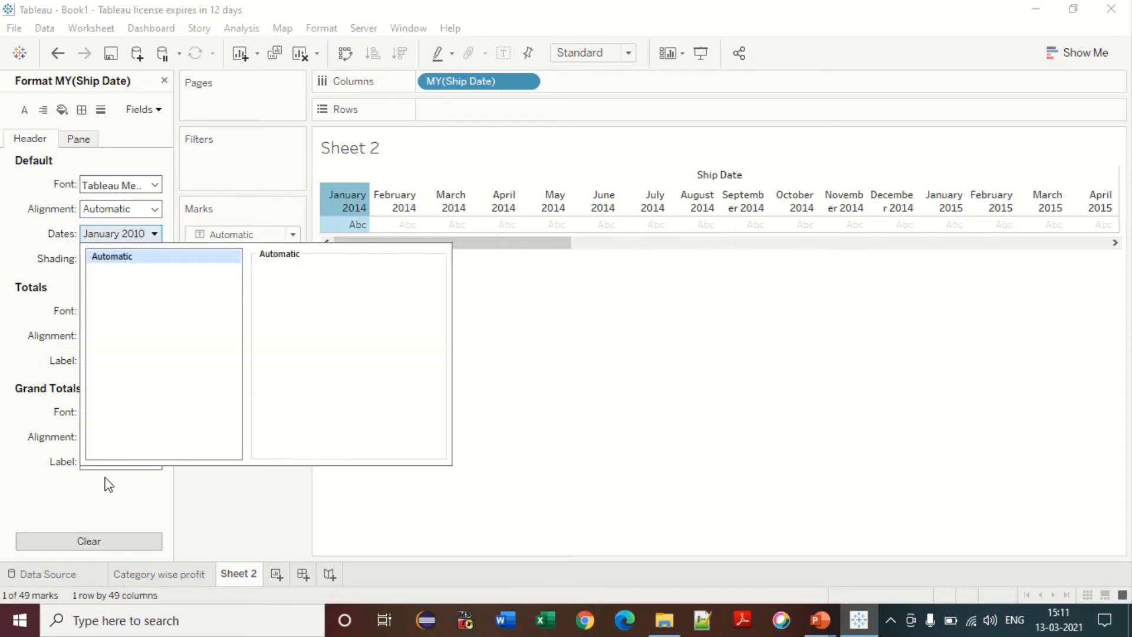
click(3, 488)
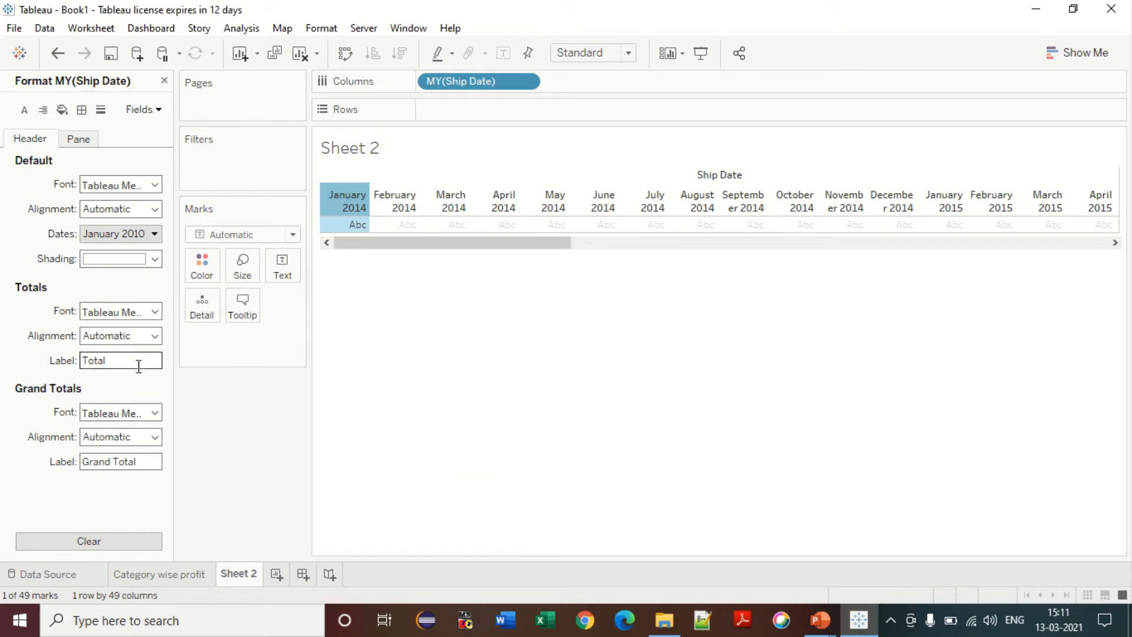
click(165, 80)
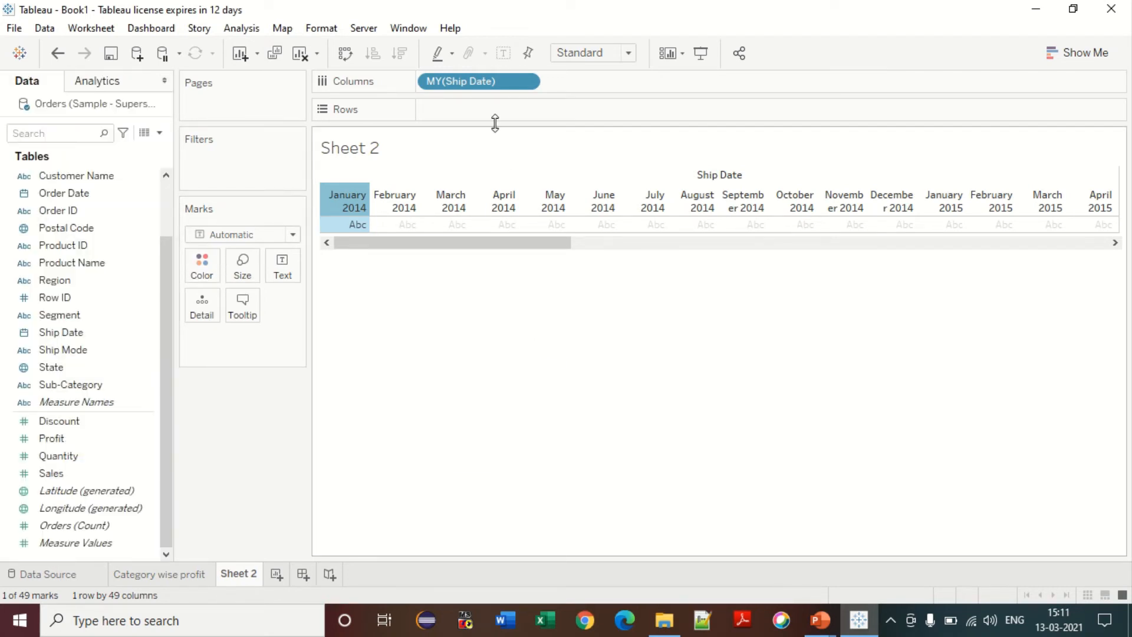
Step: Replace the month-and-year expression of the Columns pill with the plain Ship Date field
right_click(484, 82)
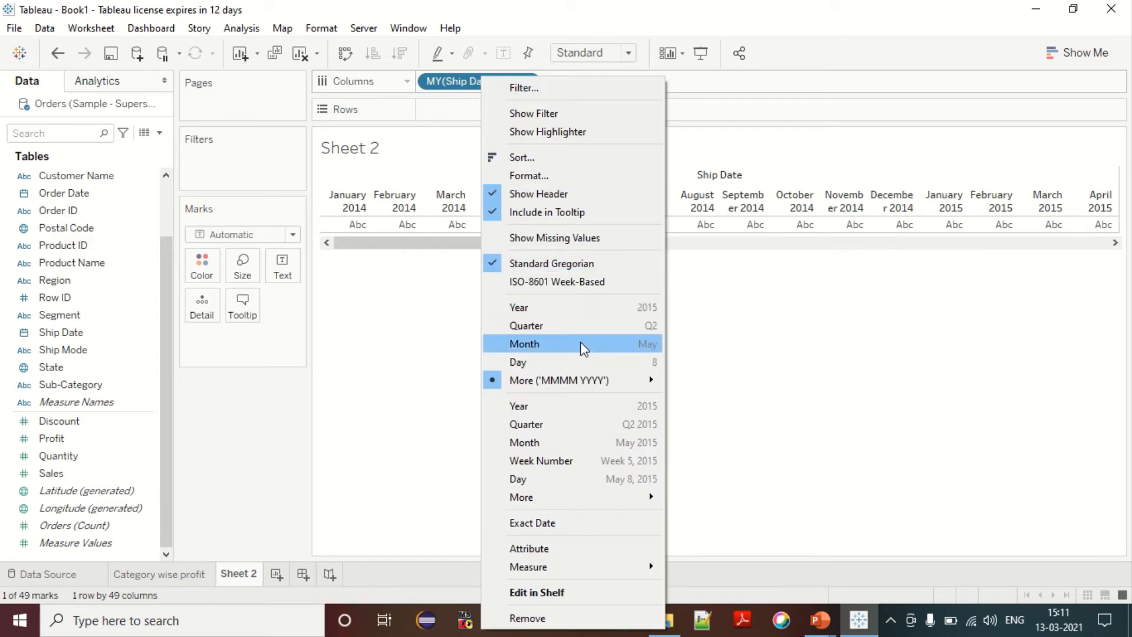
click(447, 83)
double_click(447, 81)
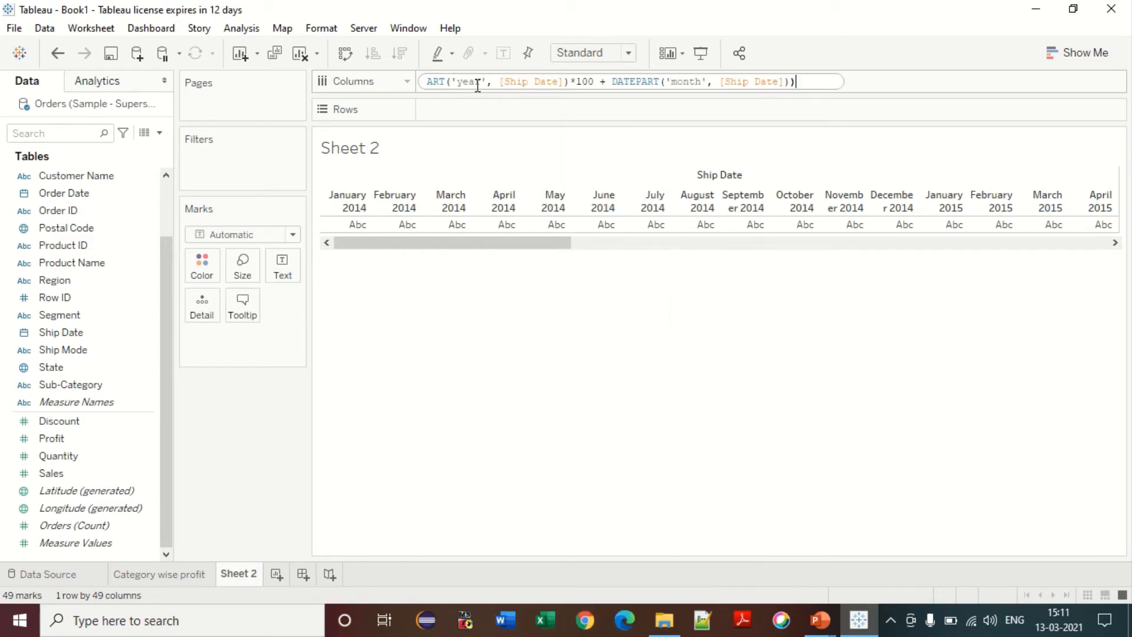
key(ctrl+a)
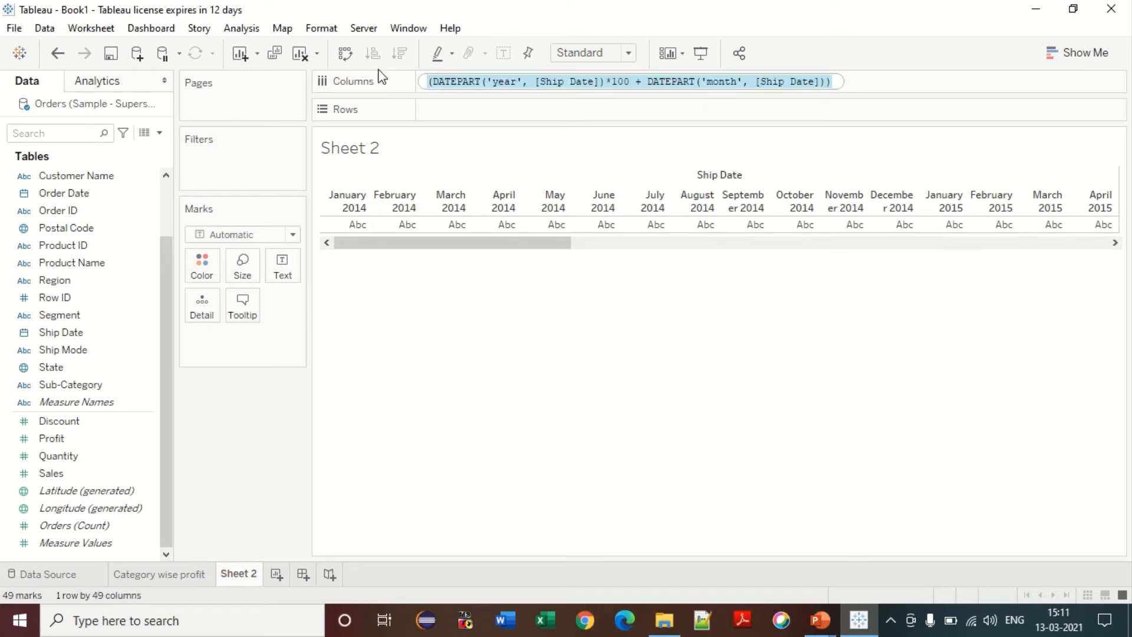
text(ship)
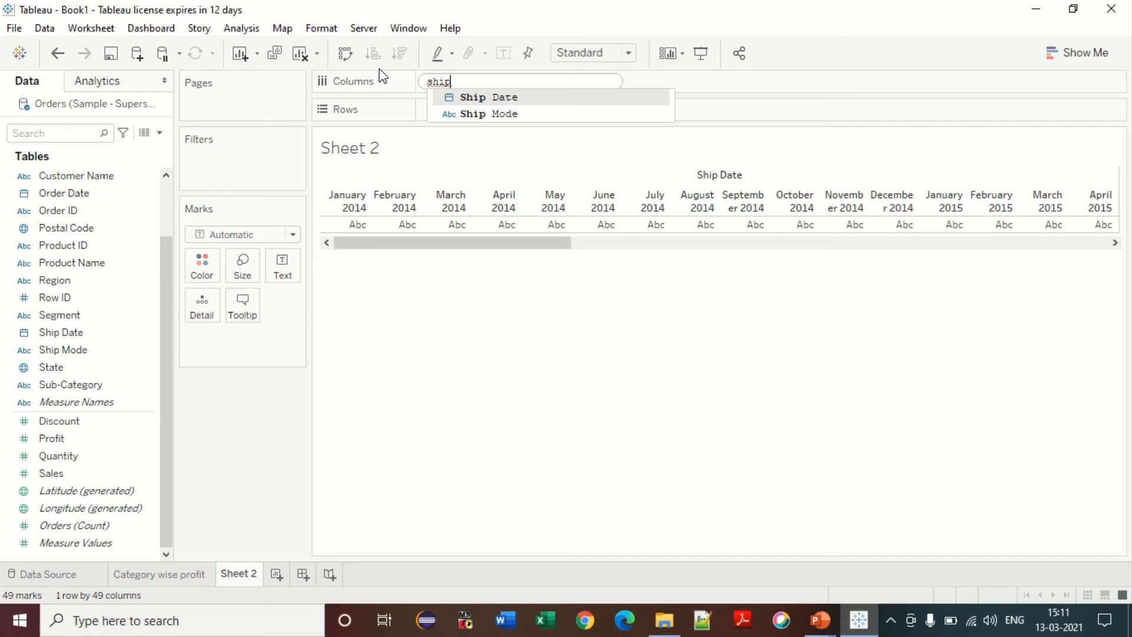
key(Return)
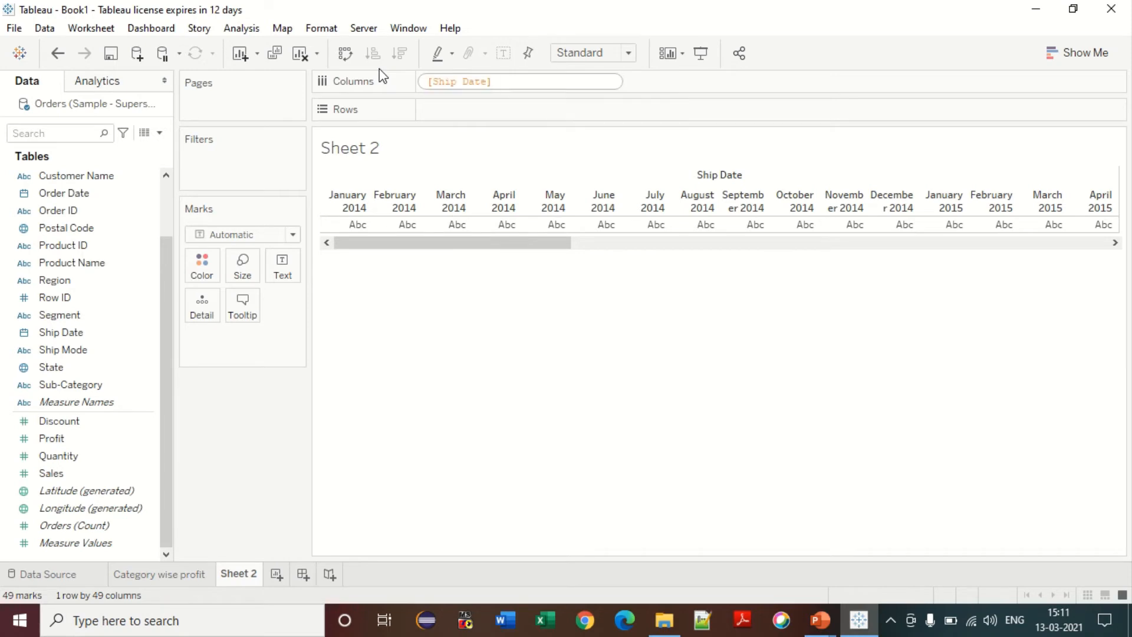
key(Return)
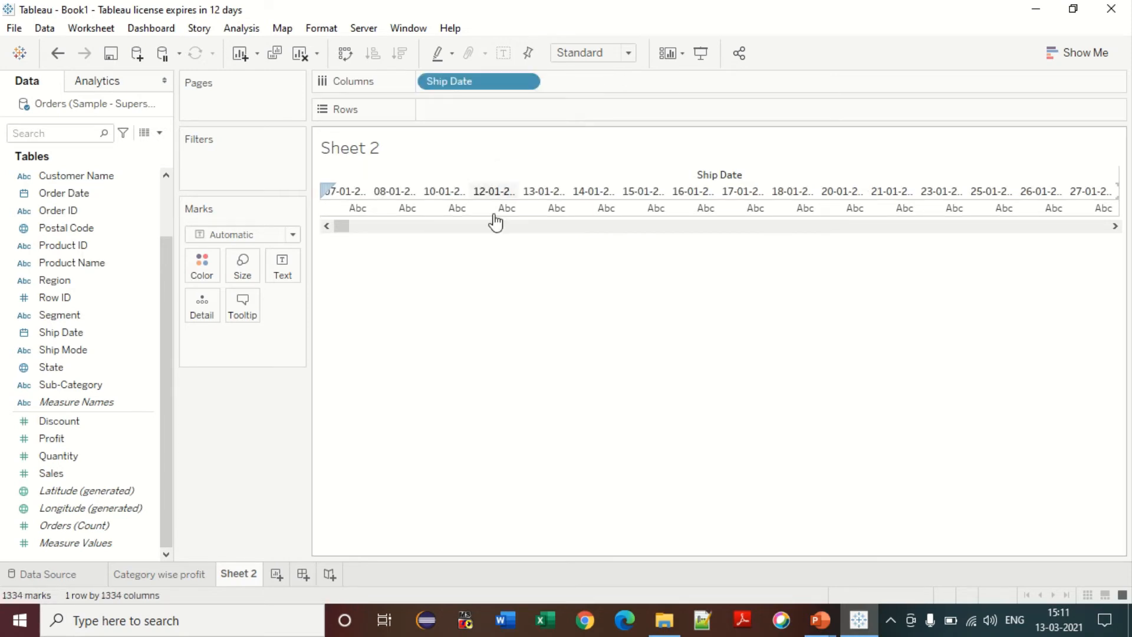
double_click(465, 85)
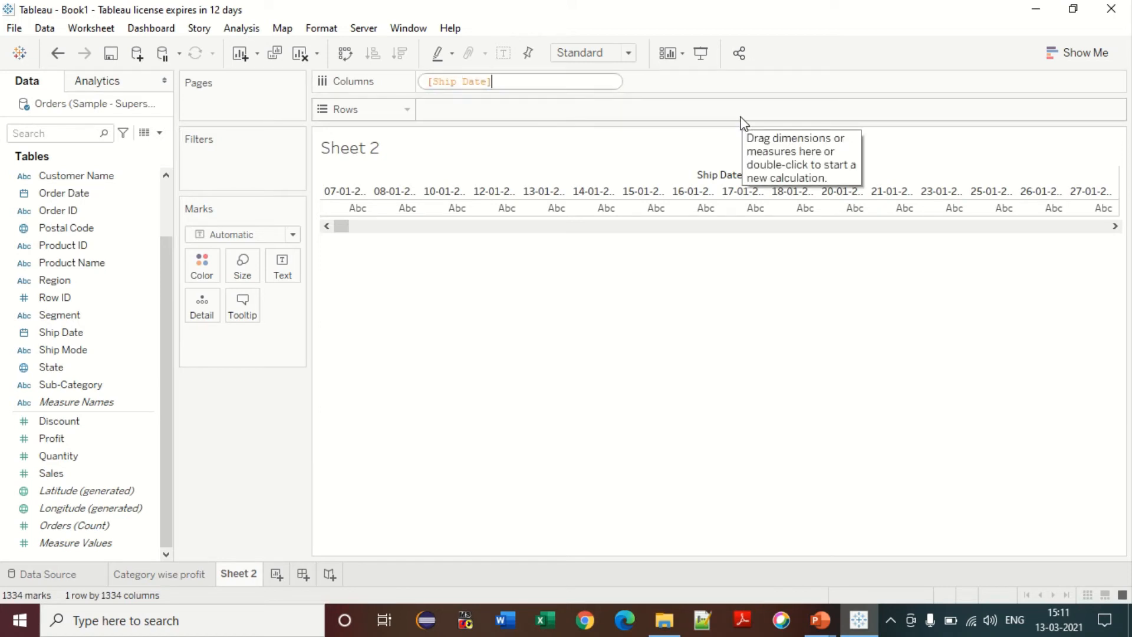
key(Return)
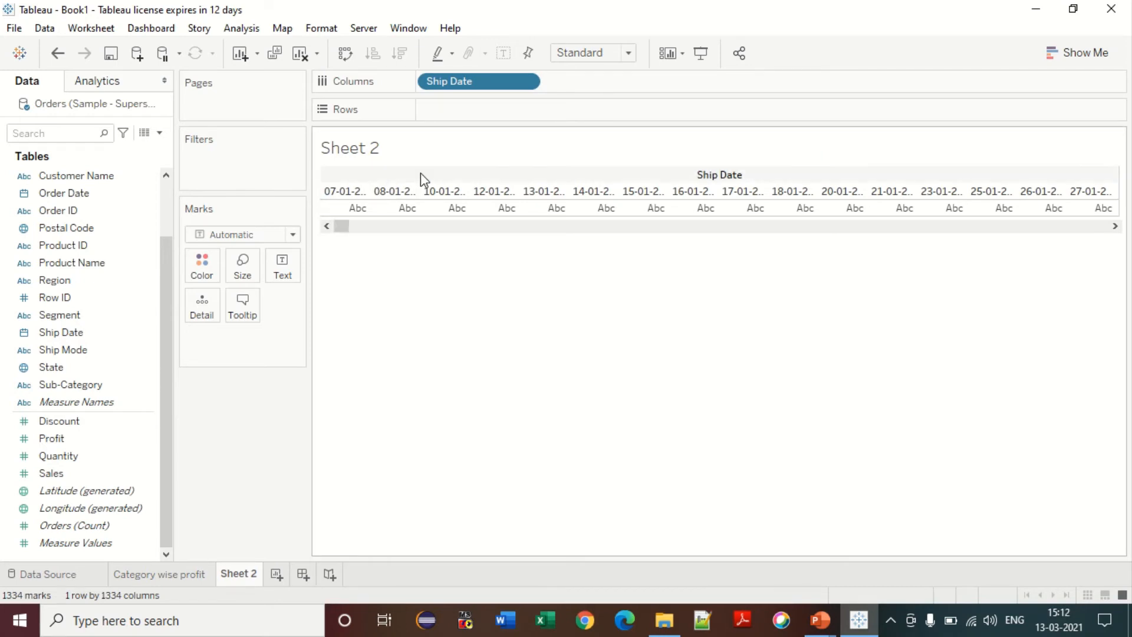
Step: Rotate the Ship Date header labels to vertical and look through the full dates
right_click(406, 196)
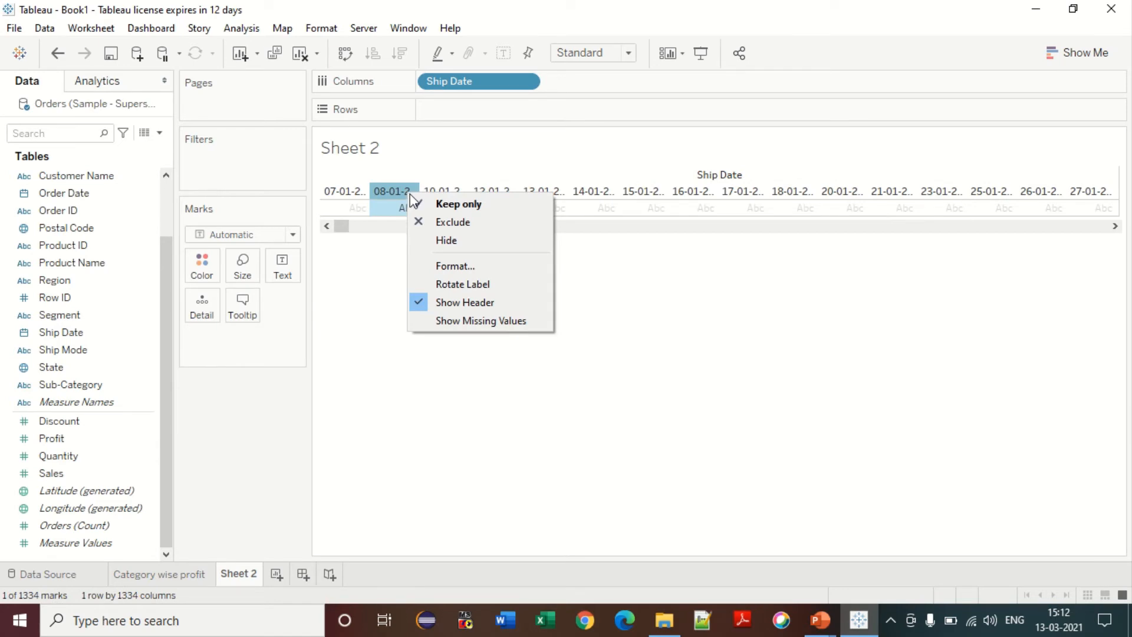
click(456, 285)
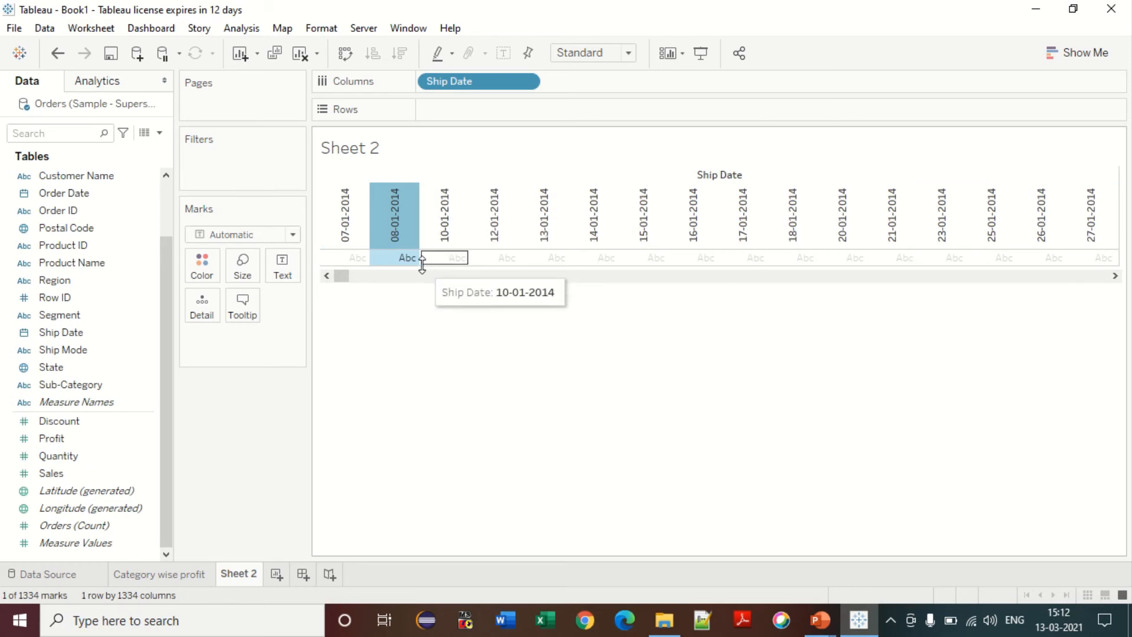
click(369, 276)
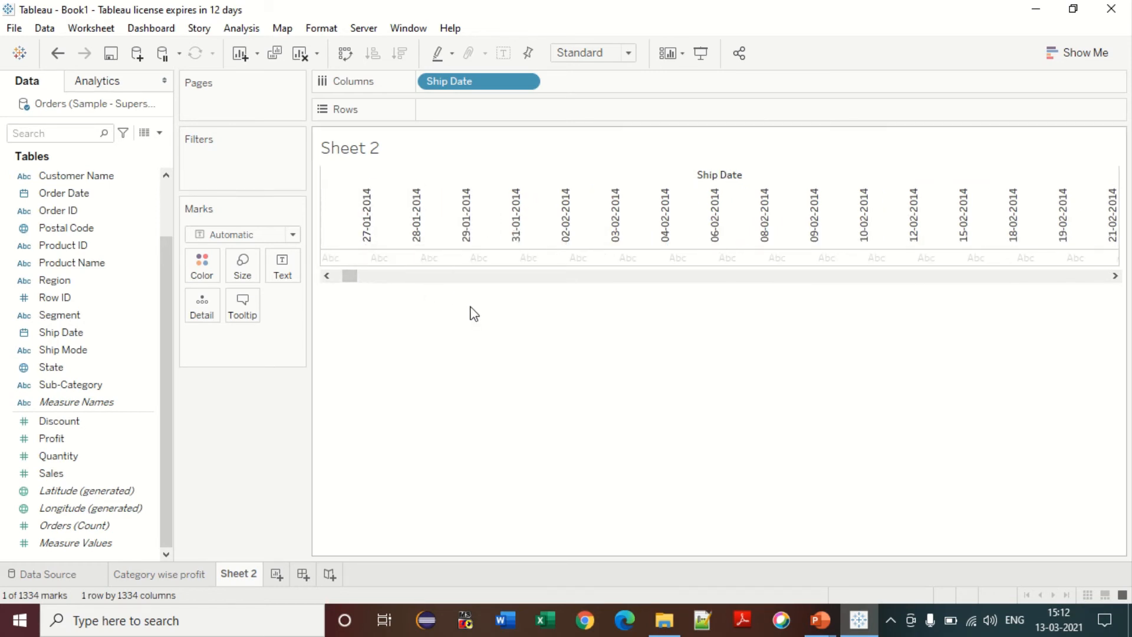
click(334, 276)
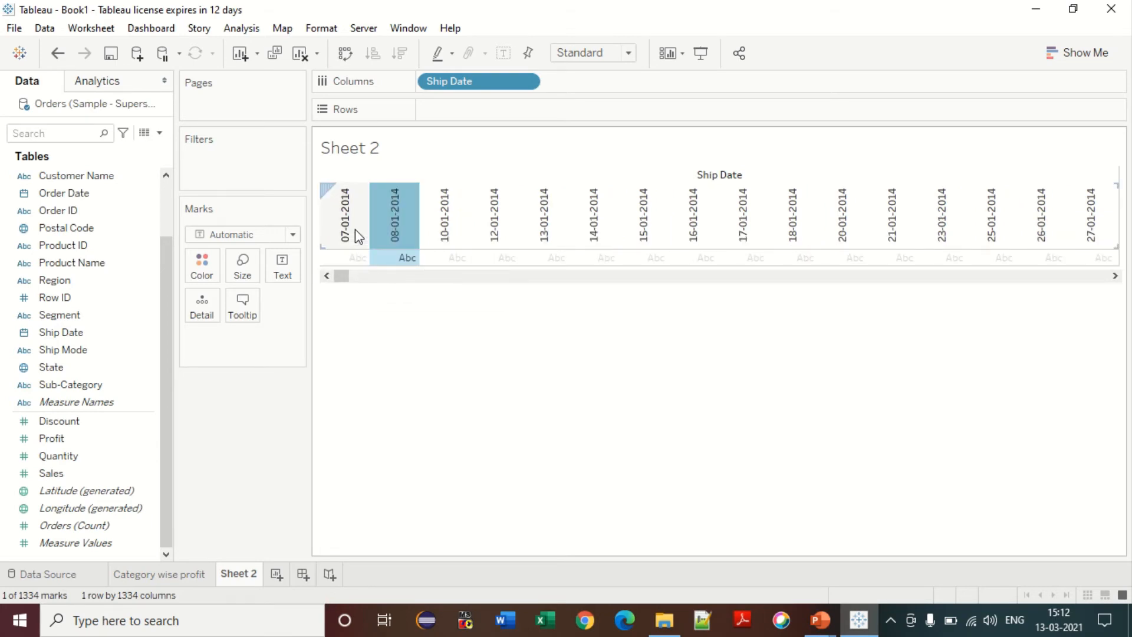
Step: Apply the custom date format dd mmm'yy to the Ship Date headers
right_click(462, 83)
click(502, 103)
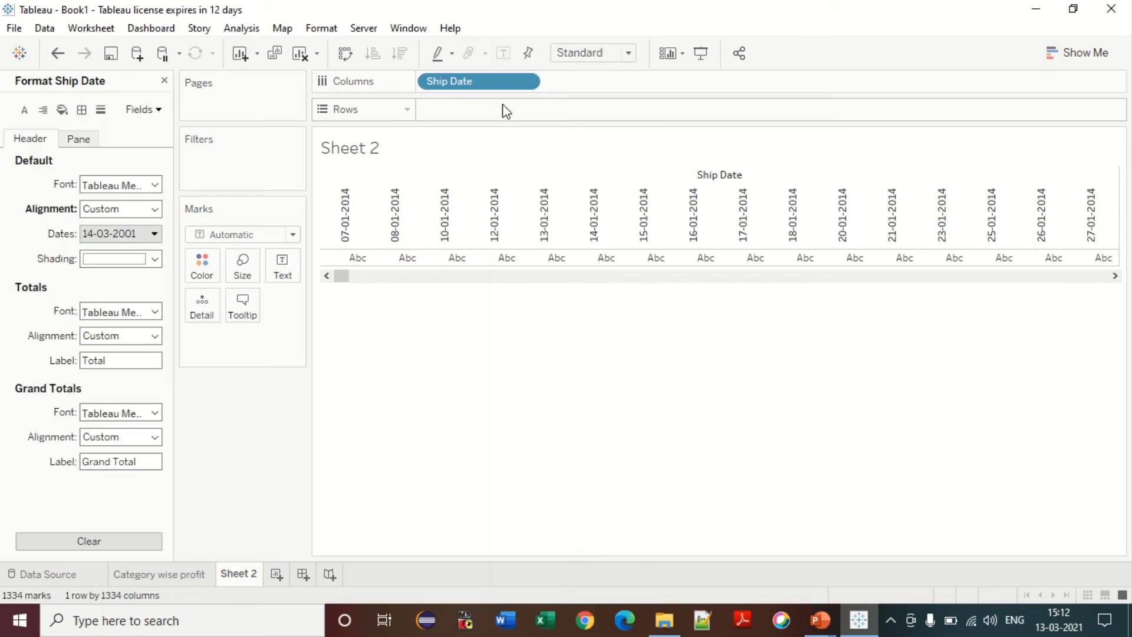
click(153, 234)
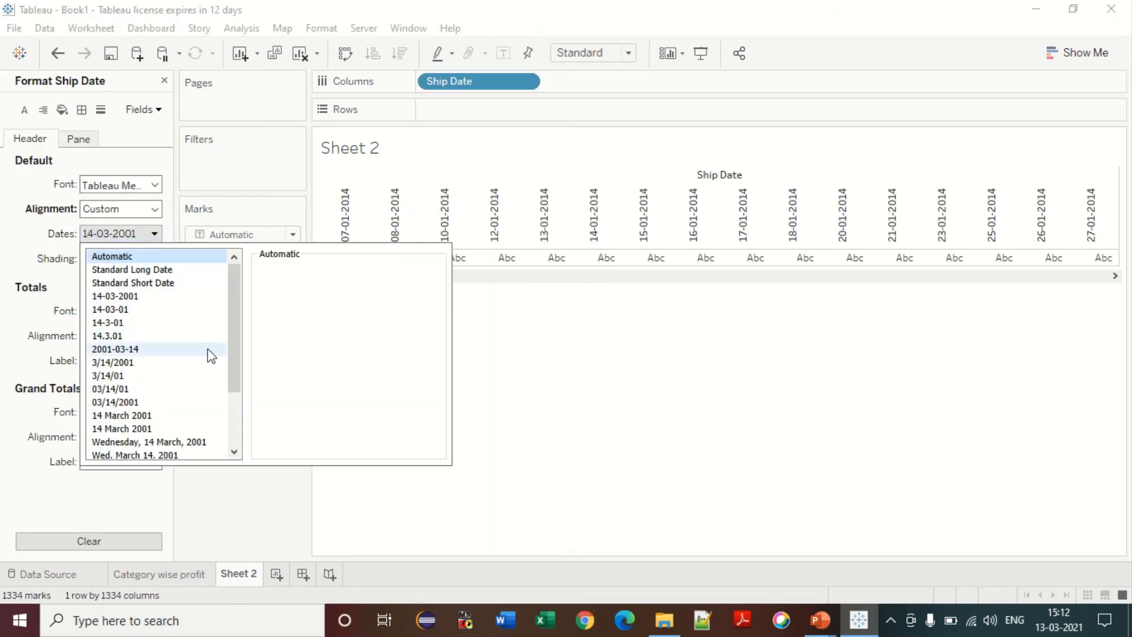
scroll(235, 373, down, 2)
click(139, 449)
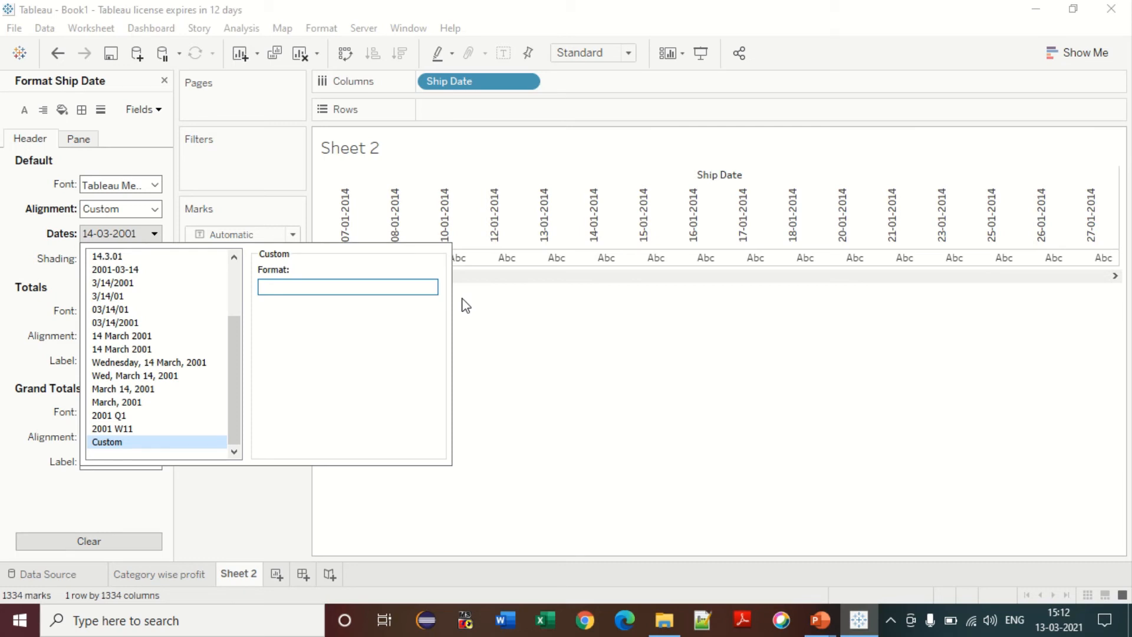
text(dd)
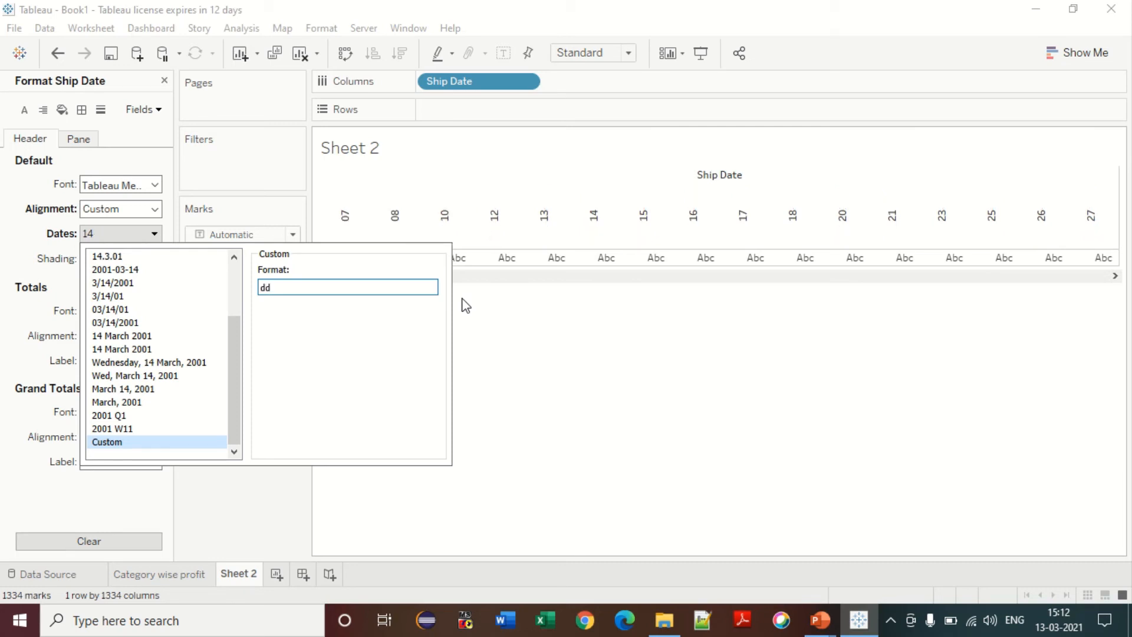
text( mmm)
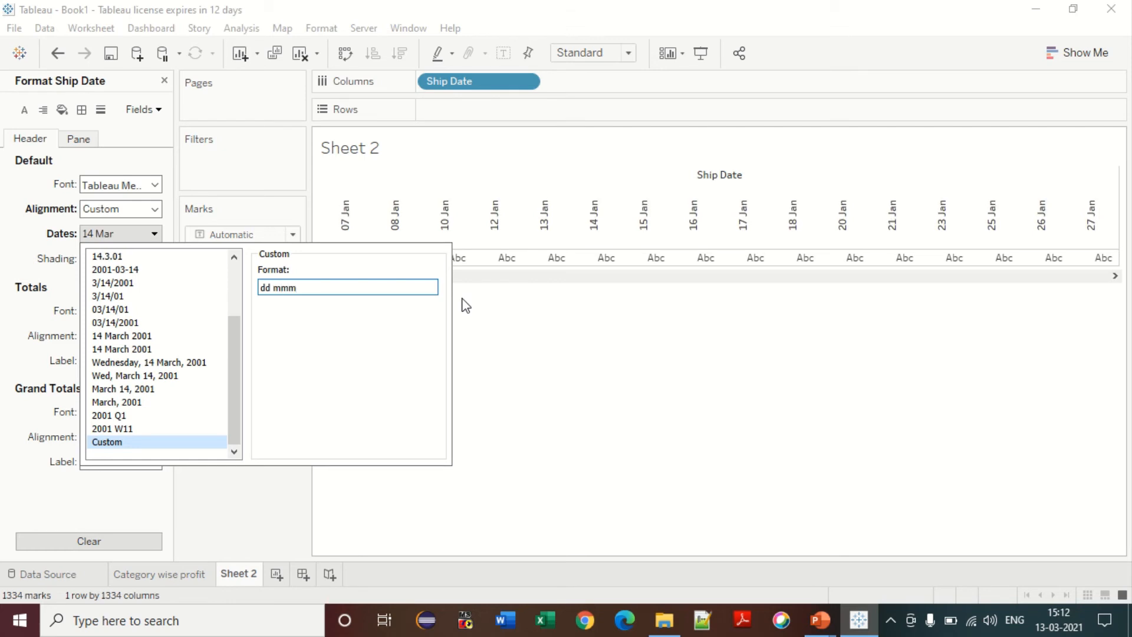
text(')
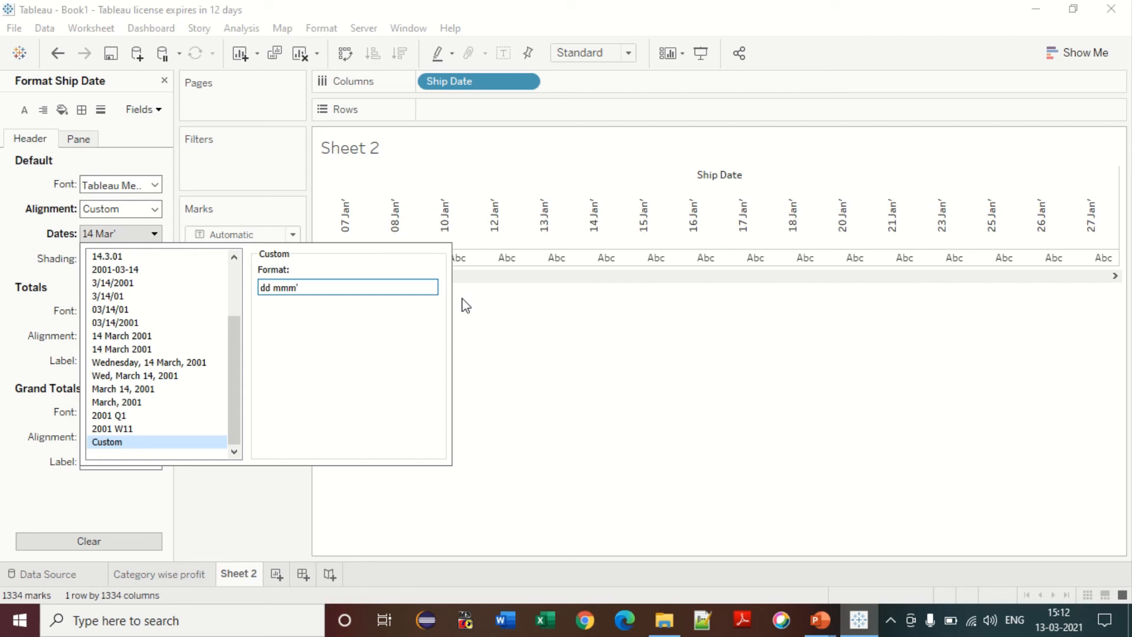
text(yy)
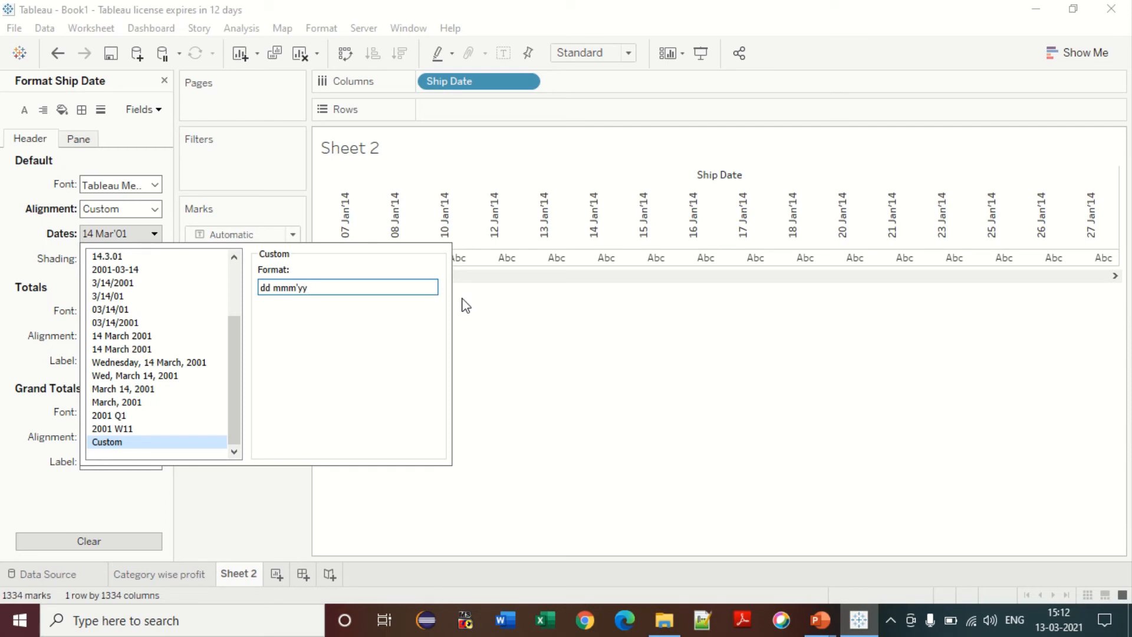
click(466, 305)
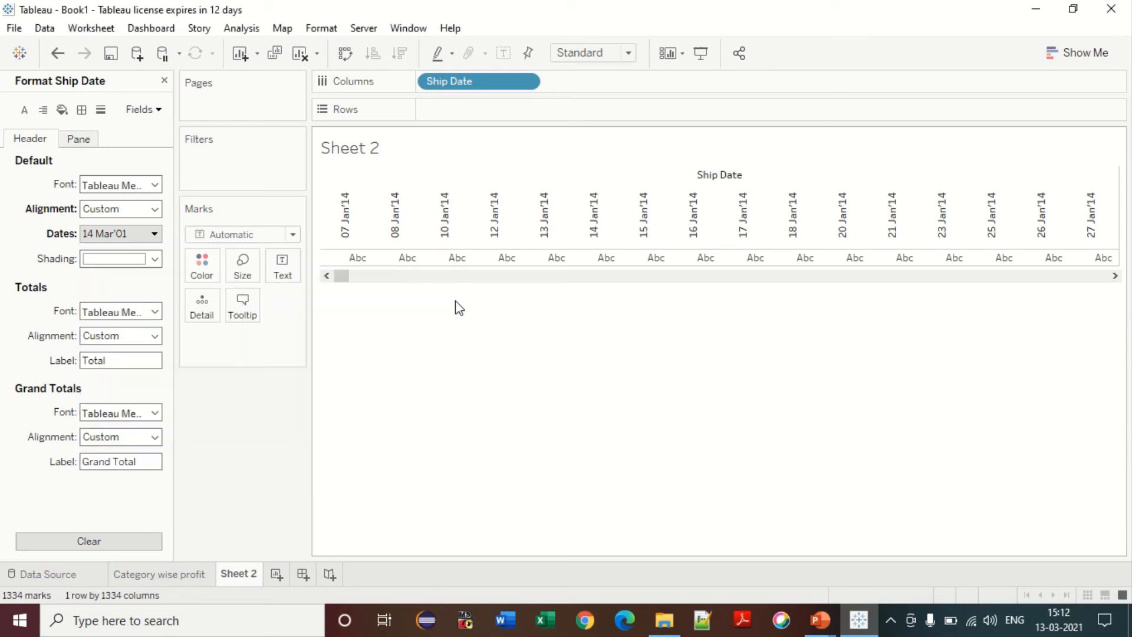
Step: Rotate the Ship Date header labels back to horizontal
right_click(446, 212)
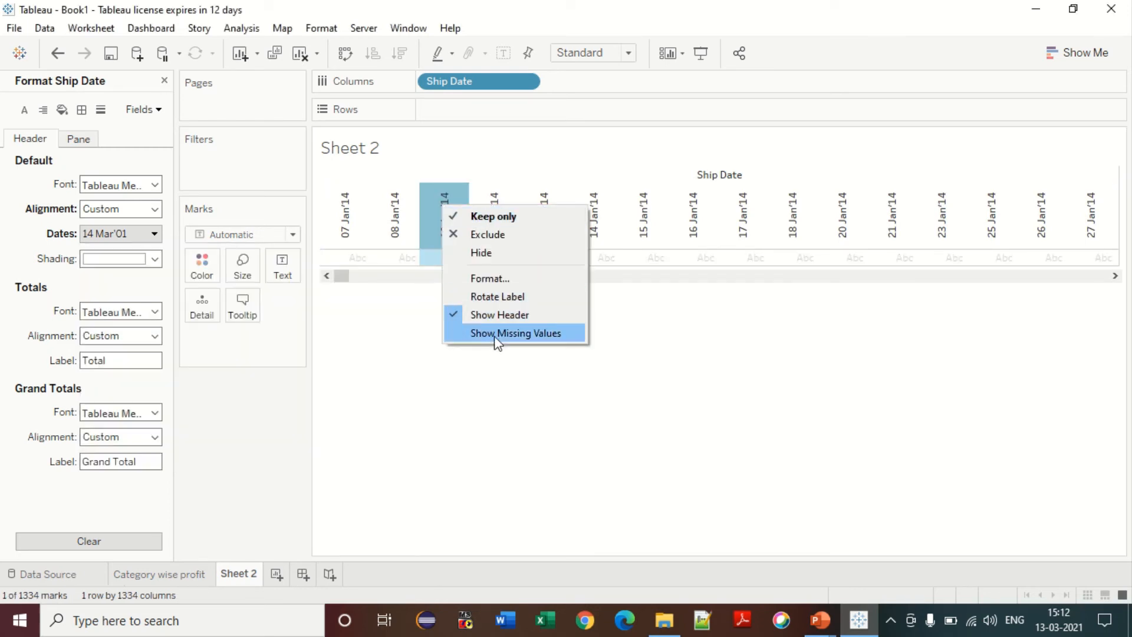
click(494, 297)
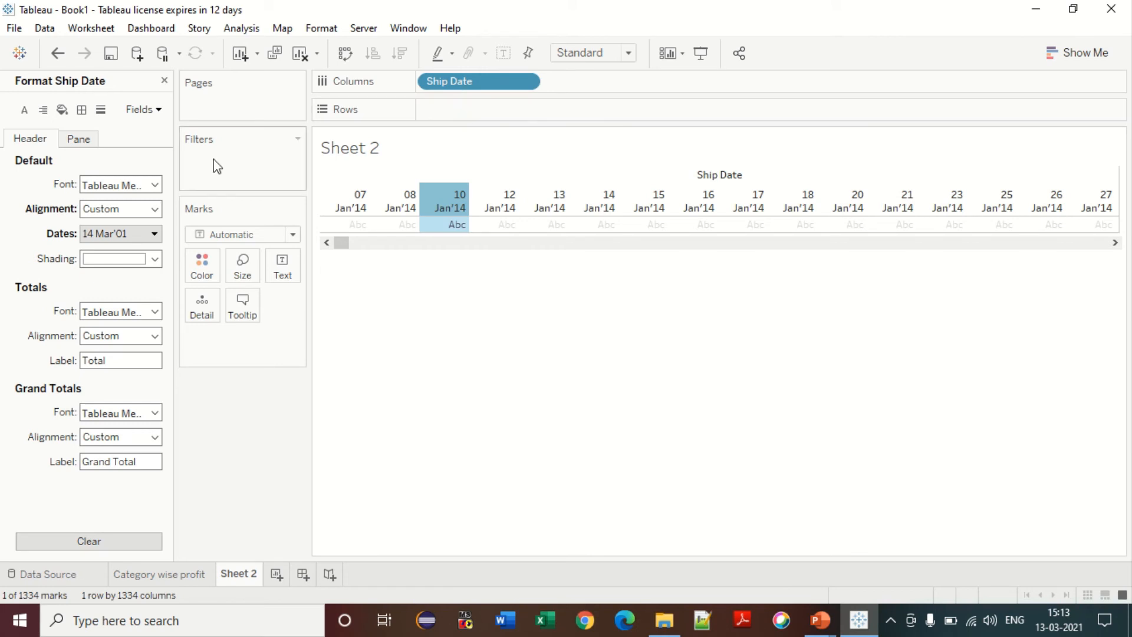
Step: Close the format settings and add Profit to Rows to plot it against the individual ship dates
click(165, 81)
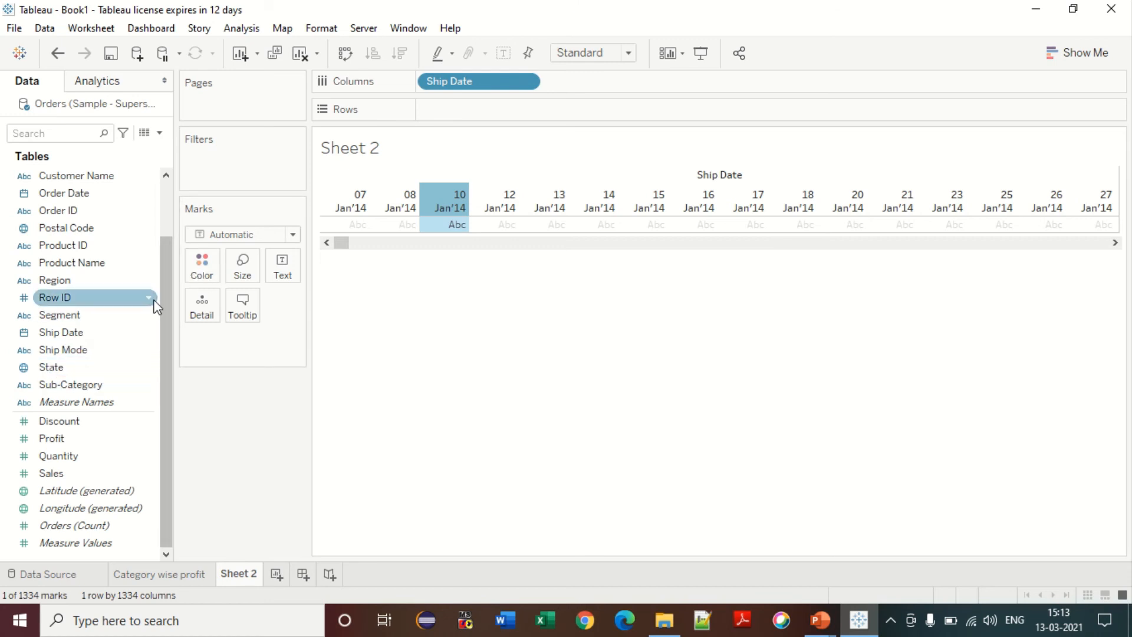
mouse_move(81, 442)
mouse_down()
mouse_move(355, 248)
mouse_move(459, 101)
mouse_move(464, 116)
mouse_up()
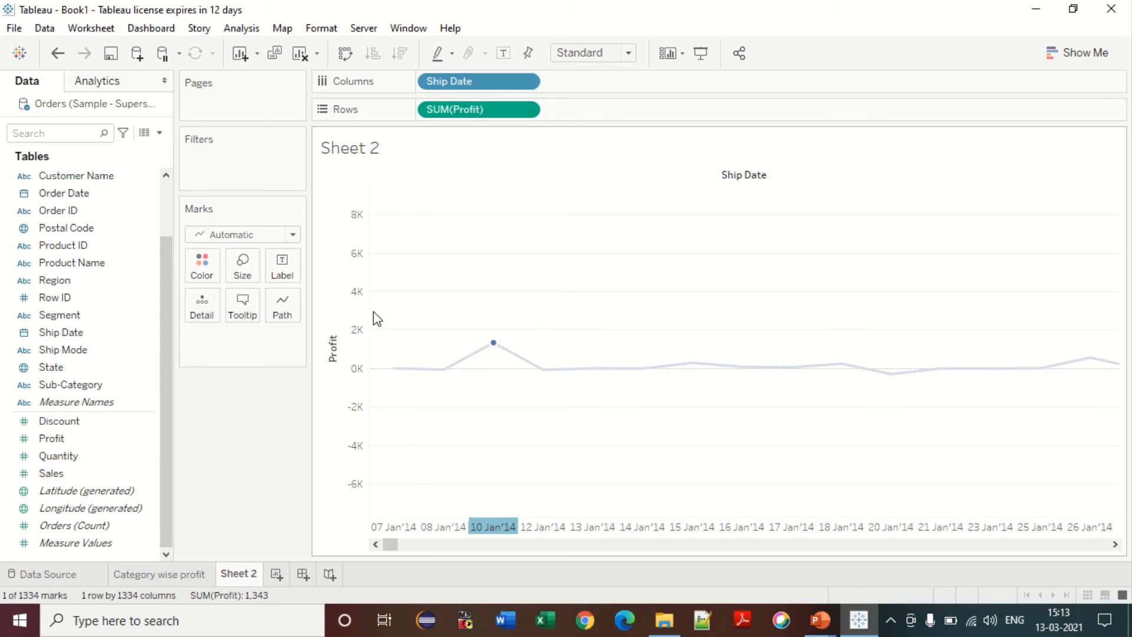
mouse_move(493, 347)
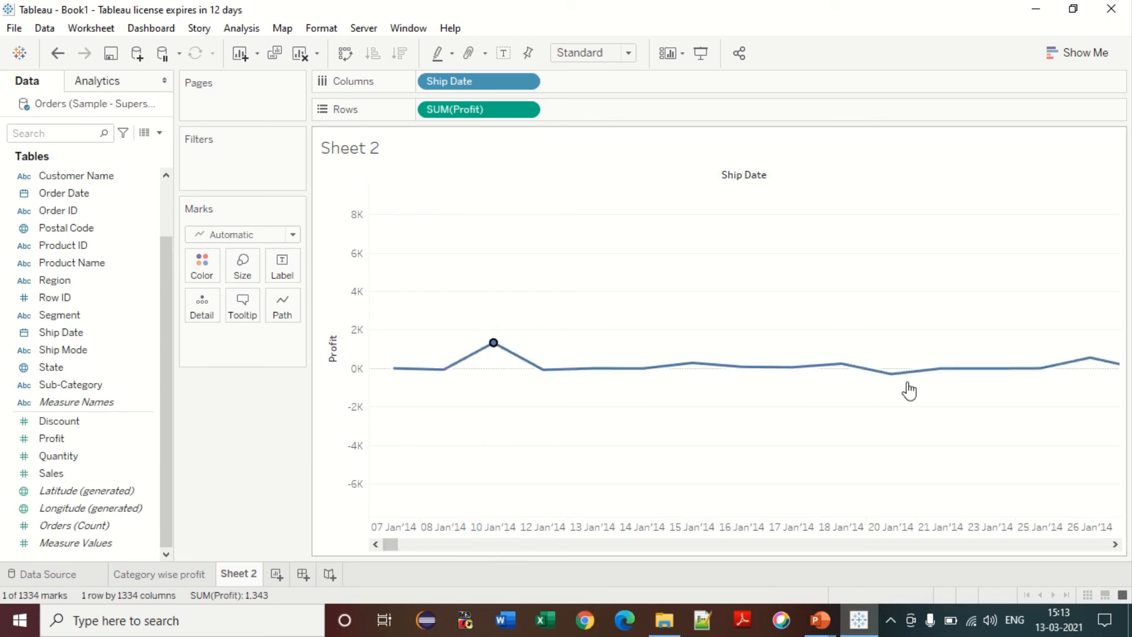
drag(408, 547, 334, 523)
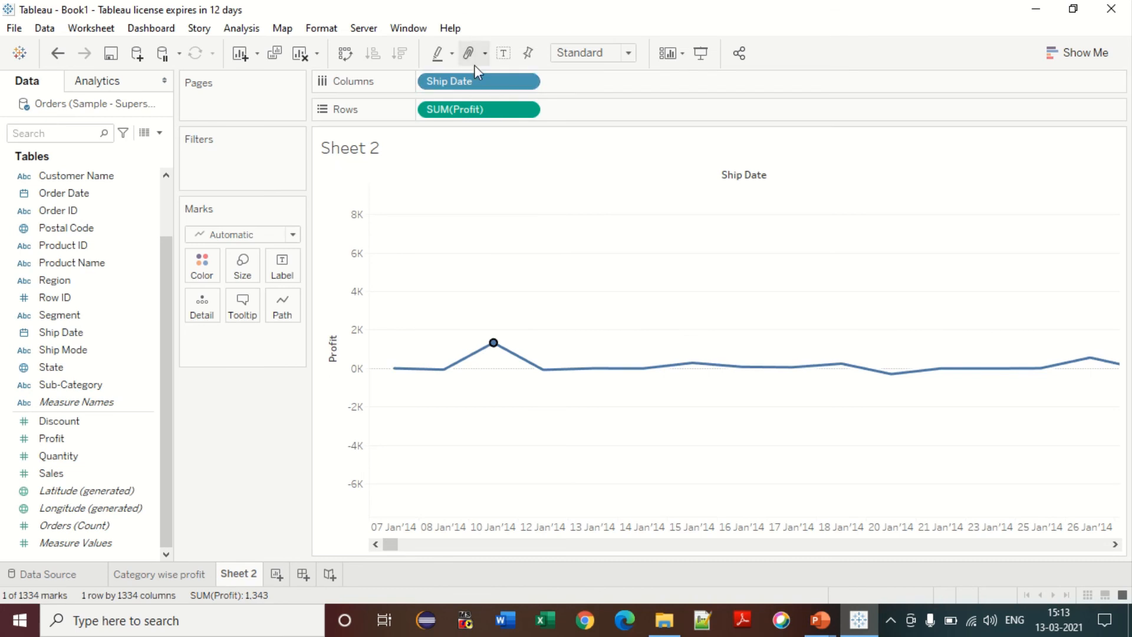
Step: Show Ship Date on Columns as the continuous Month date value in the Profit line chart
right_click(472, 83)
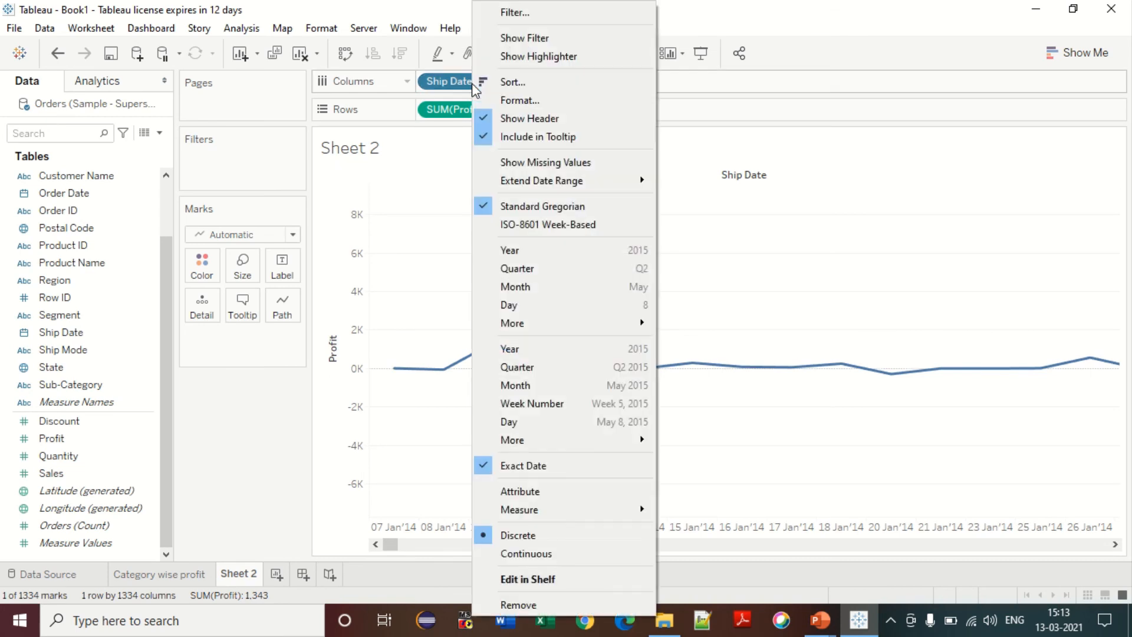
click(548, 390)
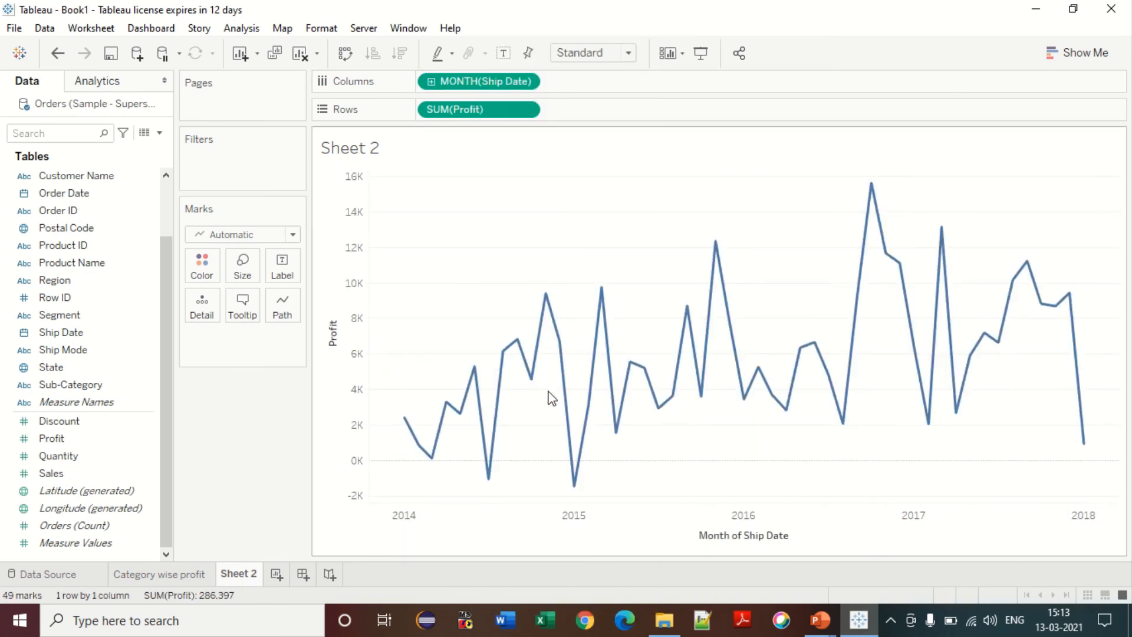
Step: Change Ship Date on Columns to a custom date with Month / Year detail as a date part
right_click(475, 82)
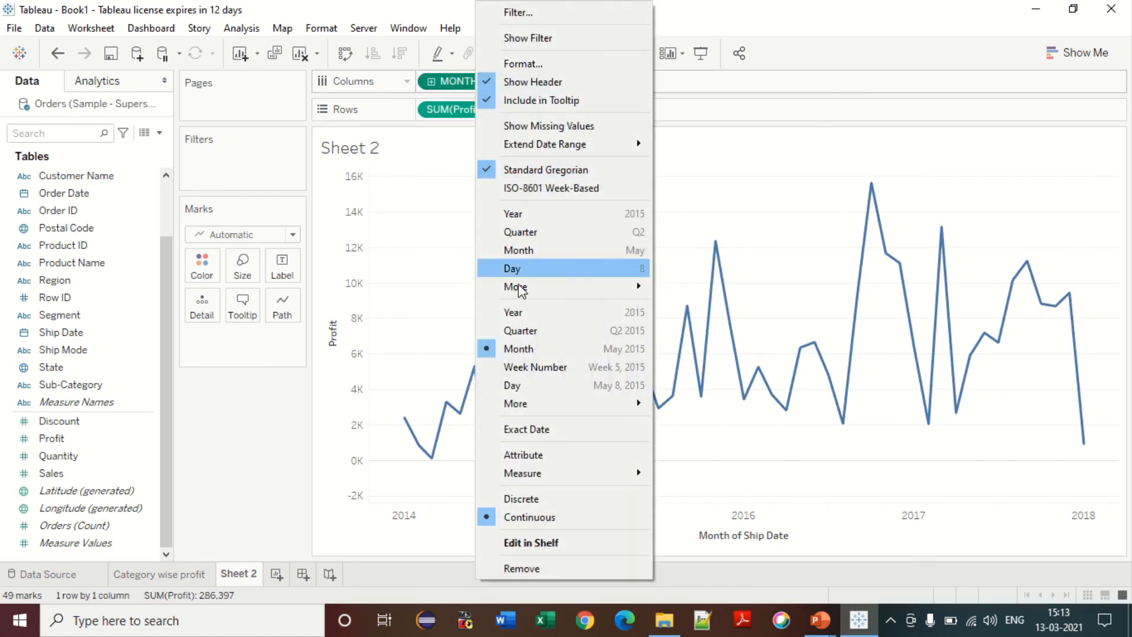
mouse_move(544, 402)
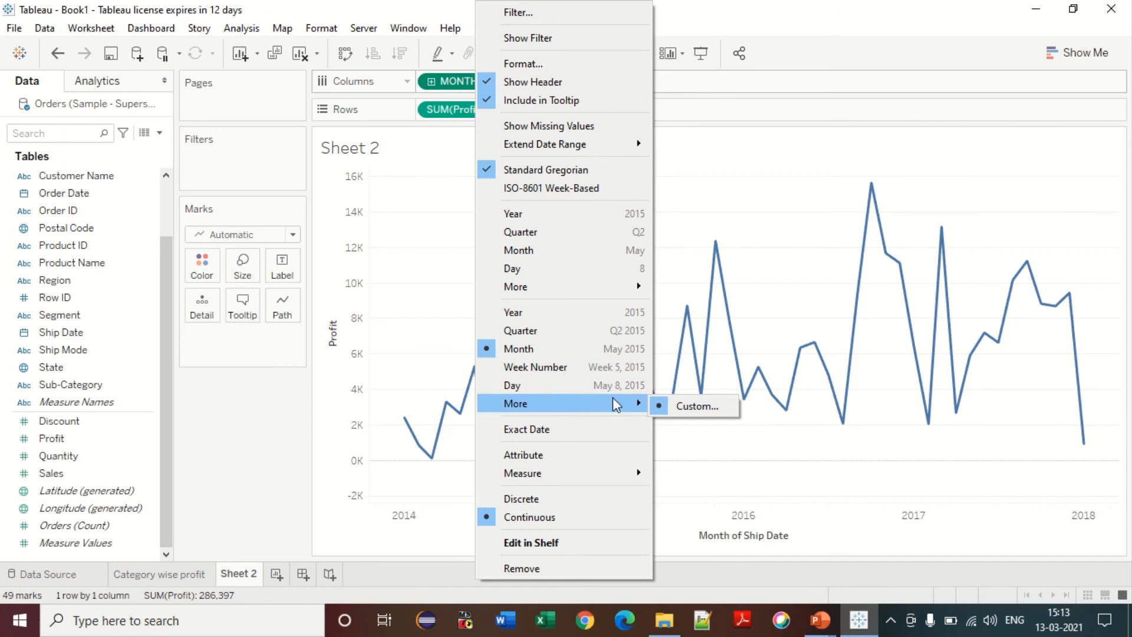
click(696, 407)
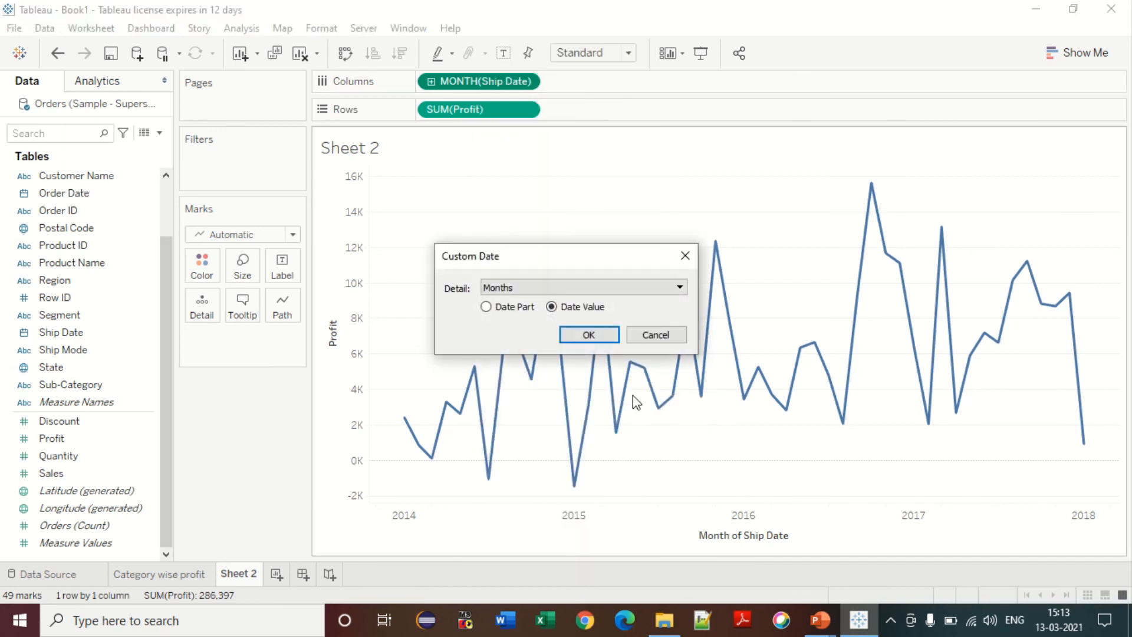
click(583, 284)
click(518, 361)
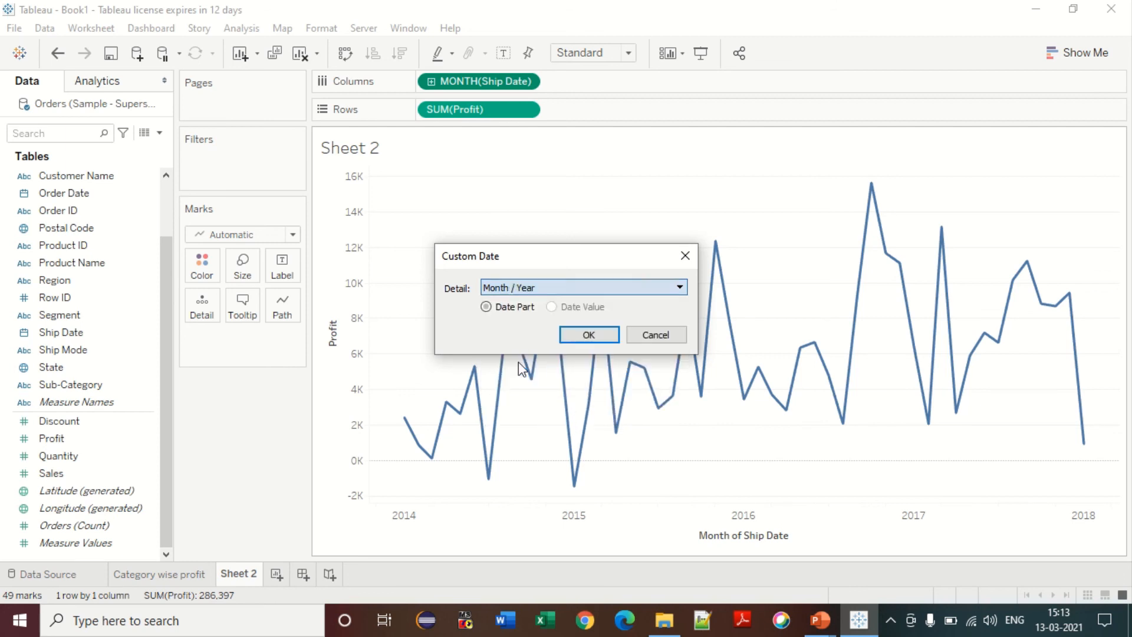
click(589, 335)
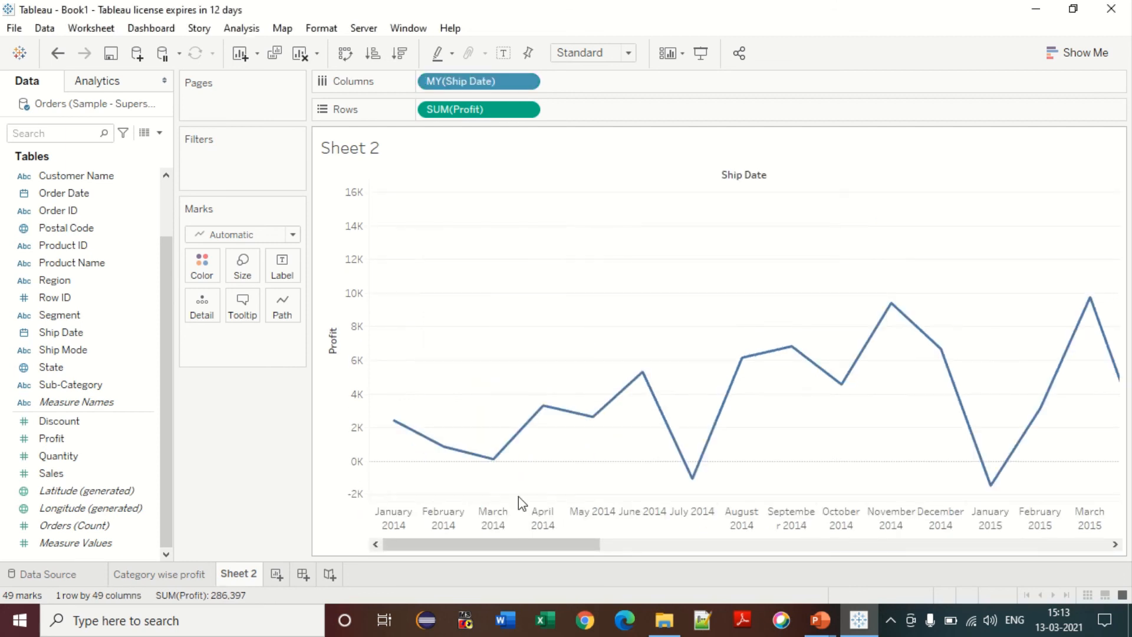
drag(502, 557, 397, 518)
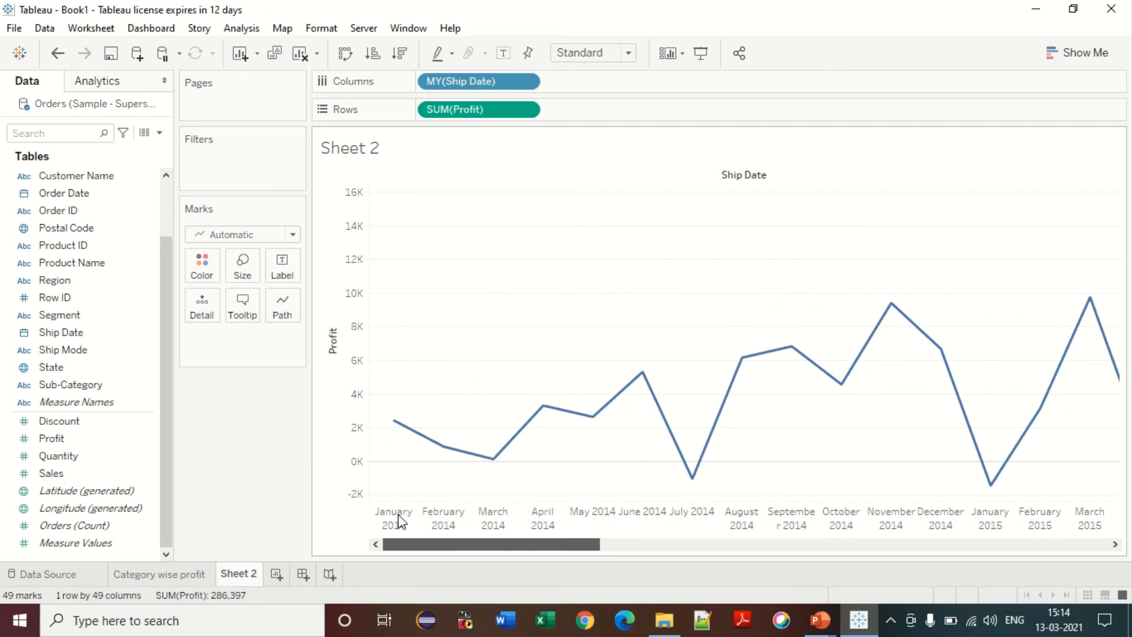
Step: Rename the Sheet 2 worksheet as Shipping date wise Profit
double_click(246, 580)
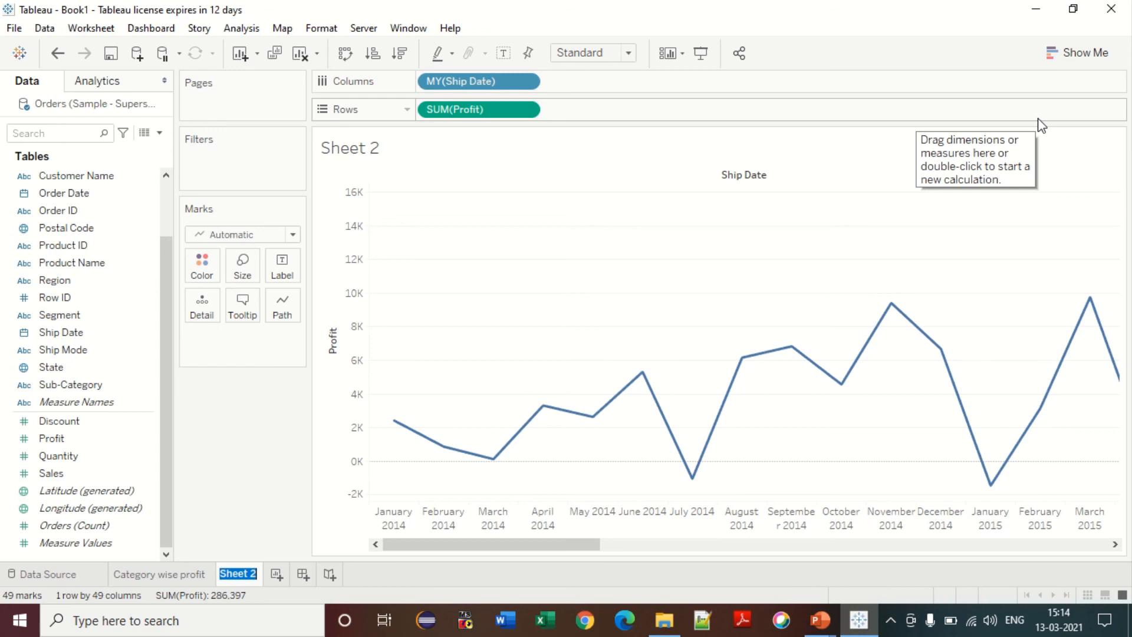
text(Profit)
text(Shippi)
text(ng )
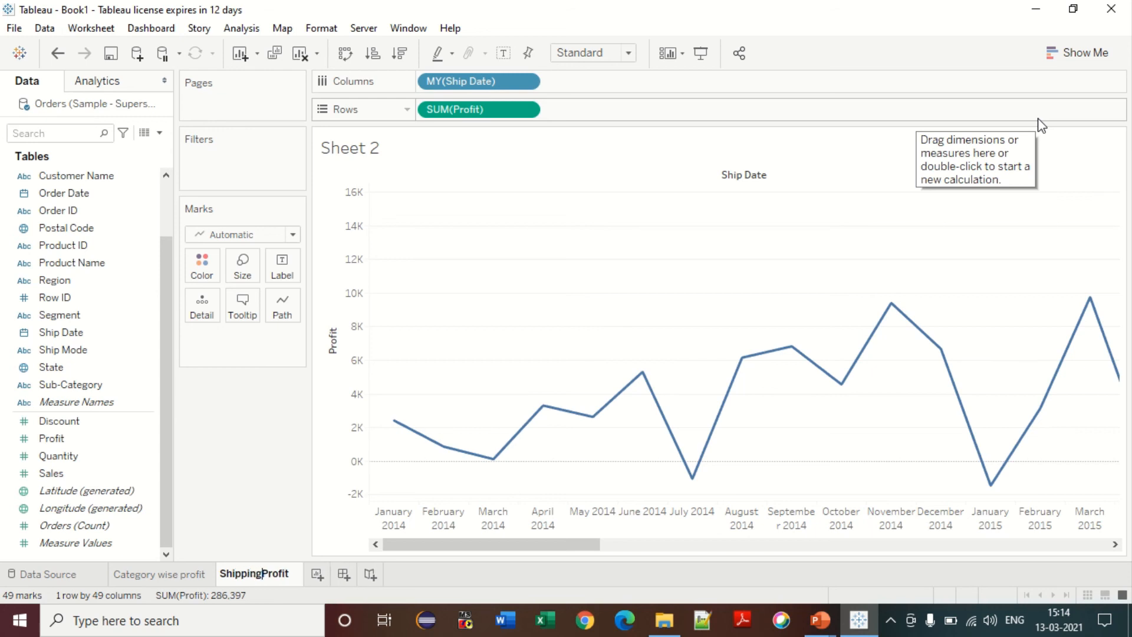
text(date wise)
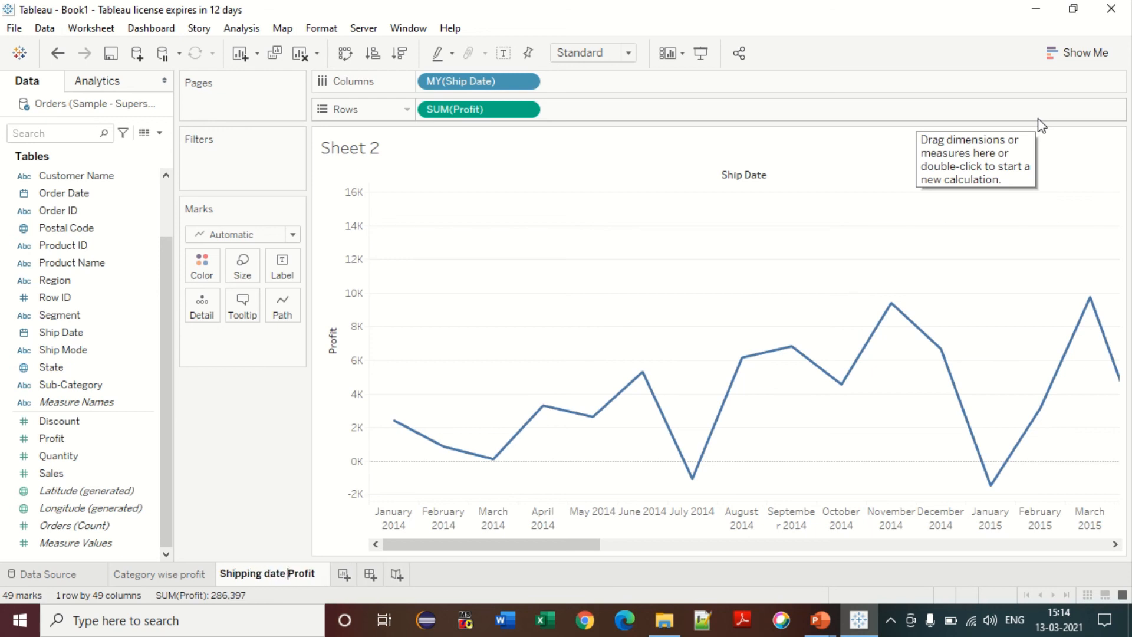
key(Return)
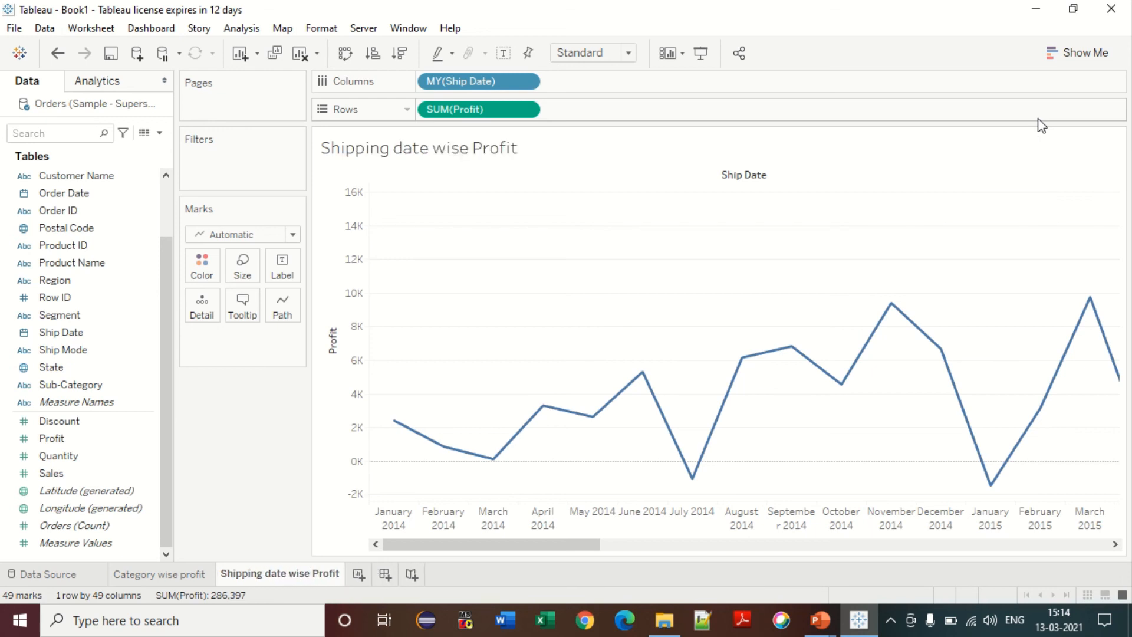